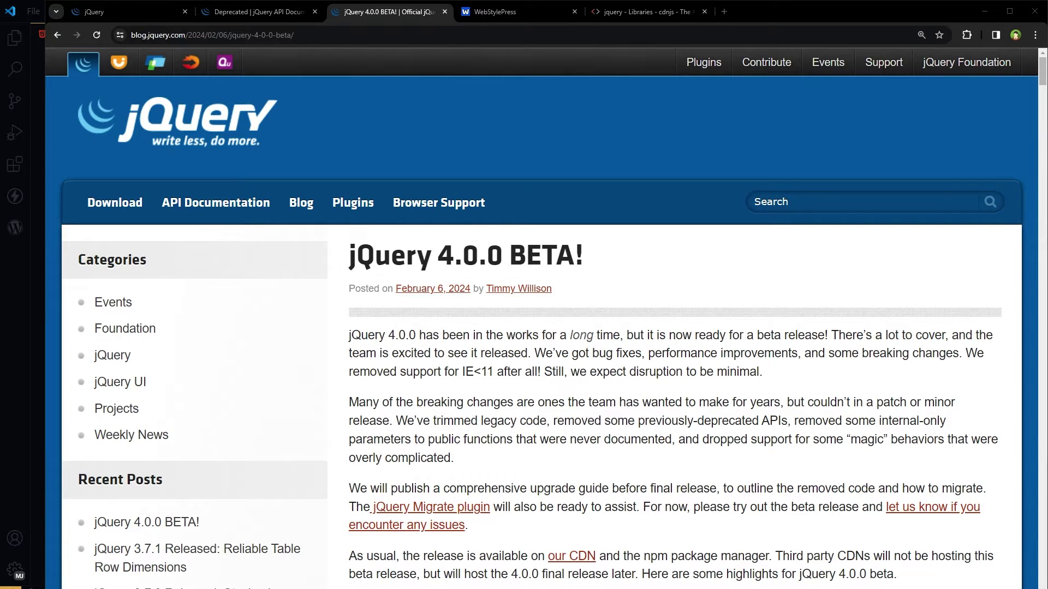
# Show the Deprecated 3.5 API category and highlight its jQuery.trim() entry.
pyautogui.hotkey('ctrl', 'shift', 'Tab')
pyautogui.scroll(-1, 1042, 145)
pyautogui.scroll(-2, 1041, 145)
pyautogui.scroll(-6, 1042, 146)
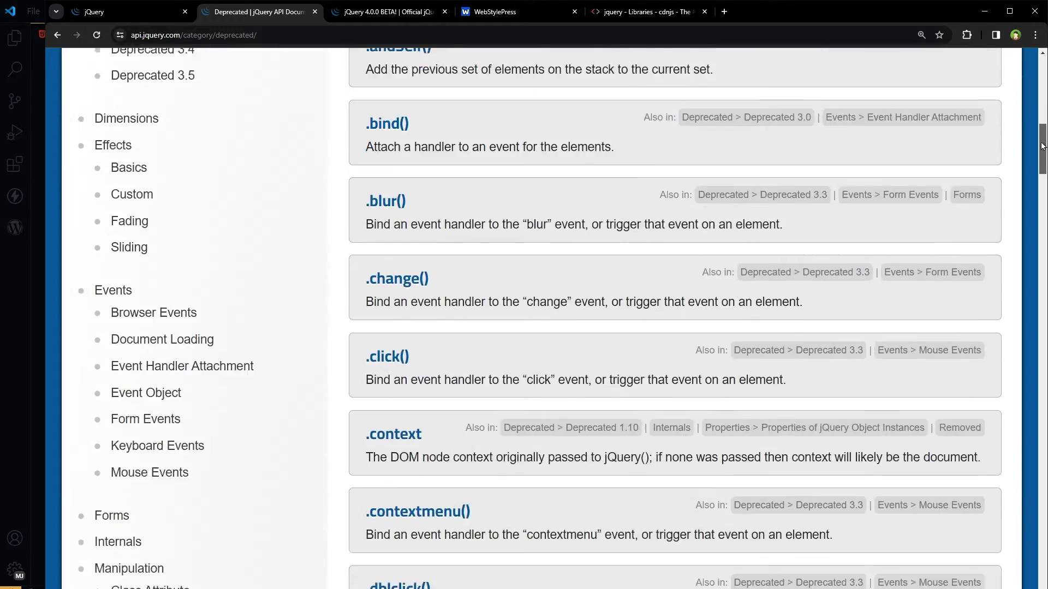
pyautogui.moveTo(1042, 146)
pyautogui.mouseDown()
pyautogui.moveTo(1039, 565)
pyautogui.moveTo(1041, 131)
pyautogui.mouseUp()
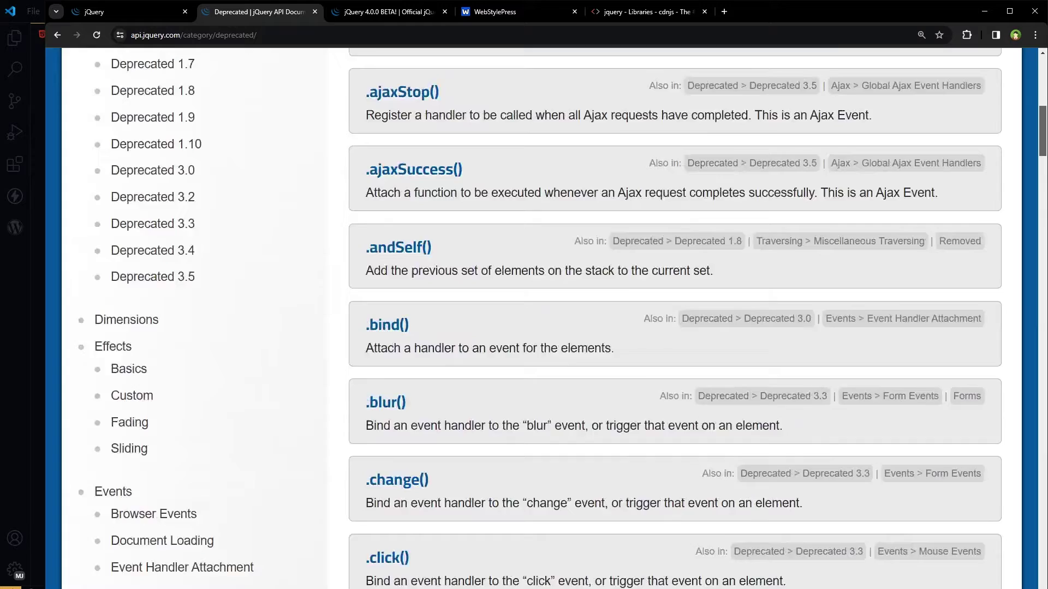
pyautogui.scroll(3, 1042, 131)
pyautogui.moveTo(65, 265); pyautogui.dragTo(160, 265)
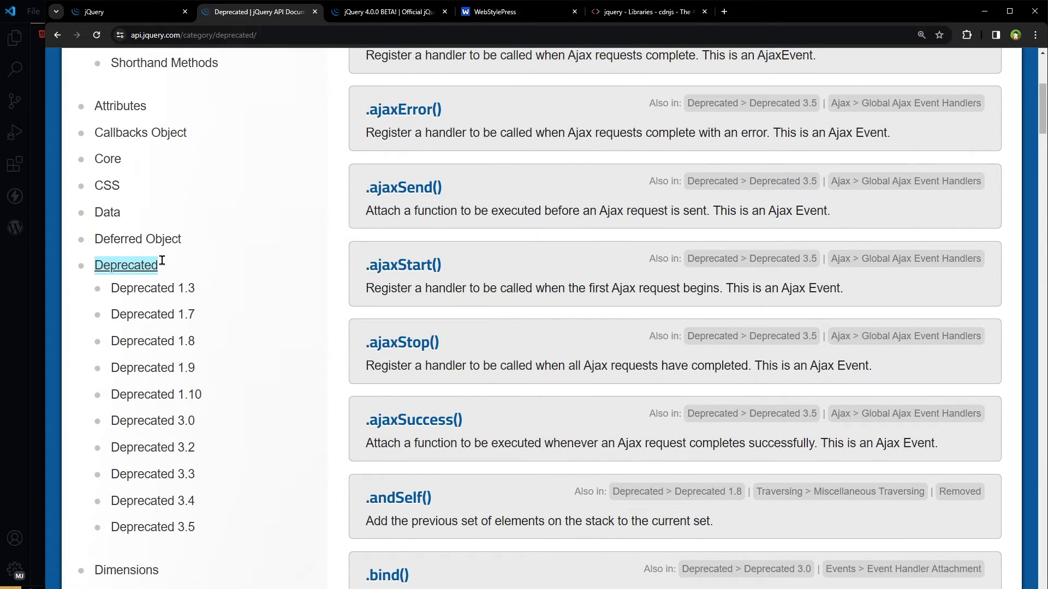
pyautogui.click(161, 529)
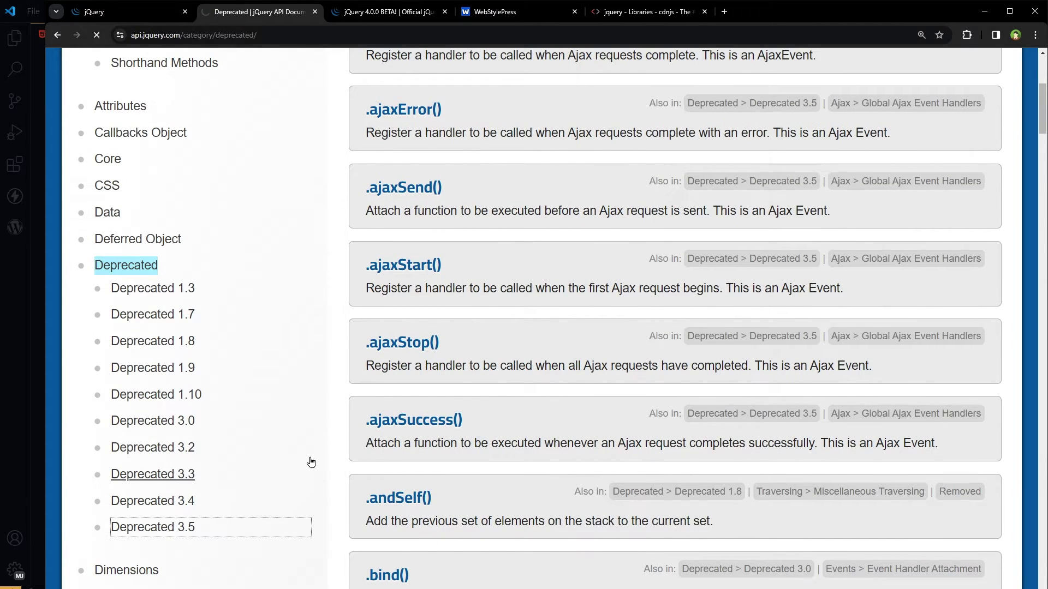
pyautogui.scroll(-4, 836, 312)
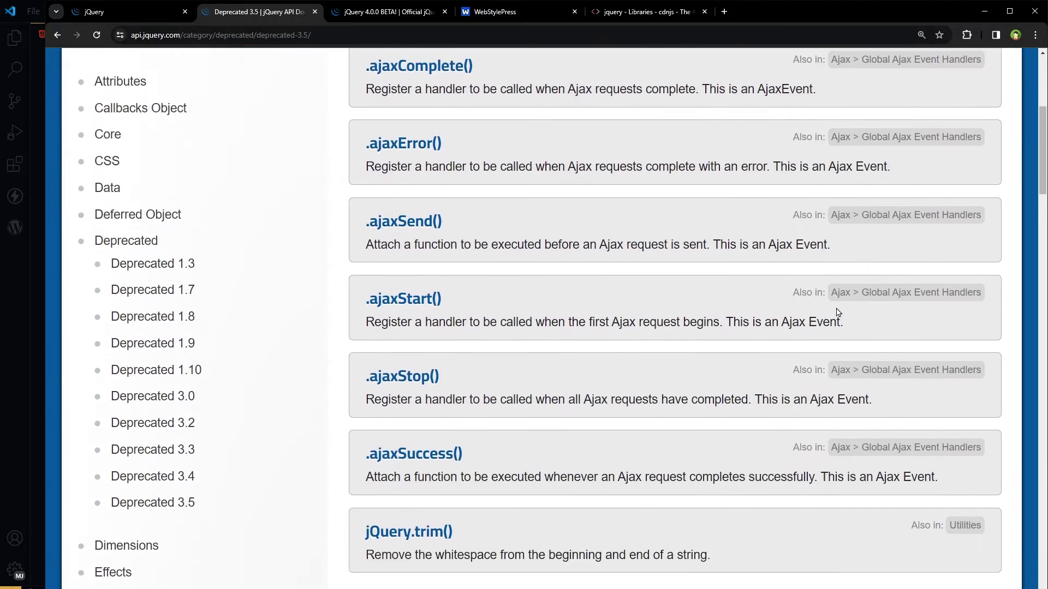
pyautogui.scroll(-2, 837, 312)
pyautogui.tripleClick(393, 357)
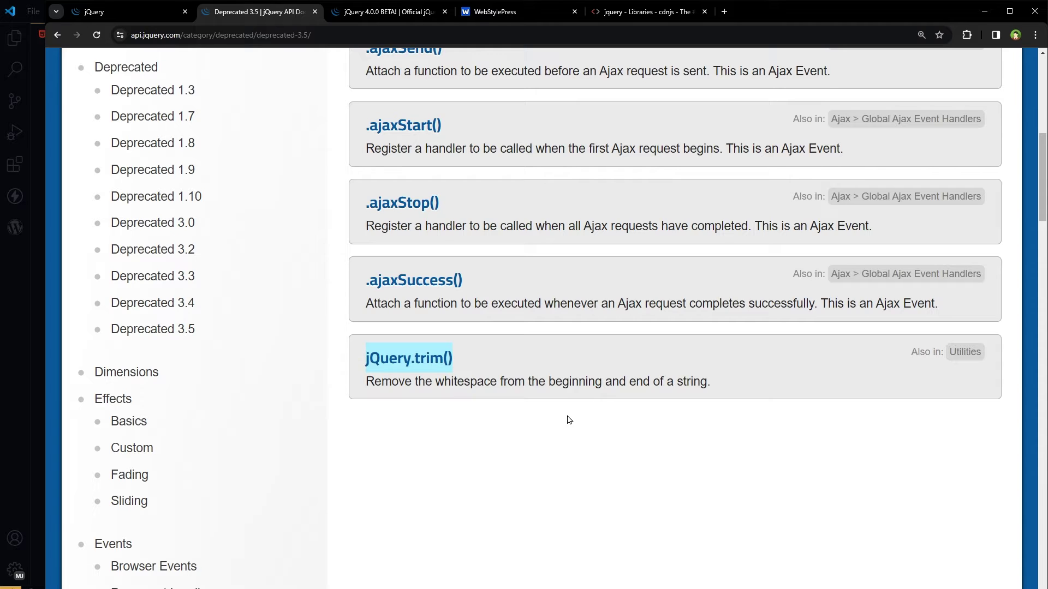
# Paste the jQuery 3.7.1 CDN script tag below the div in index.html.
pyautogui.hotkey('alt', 'Tab')
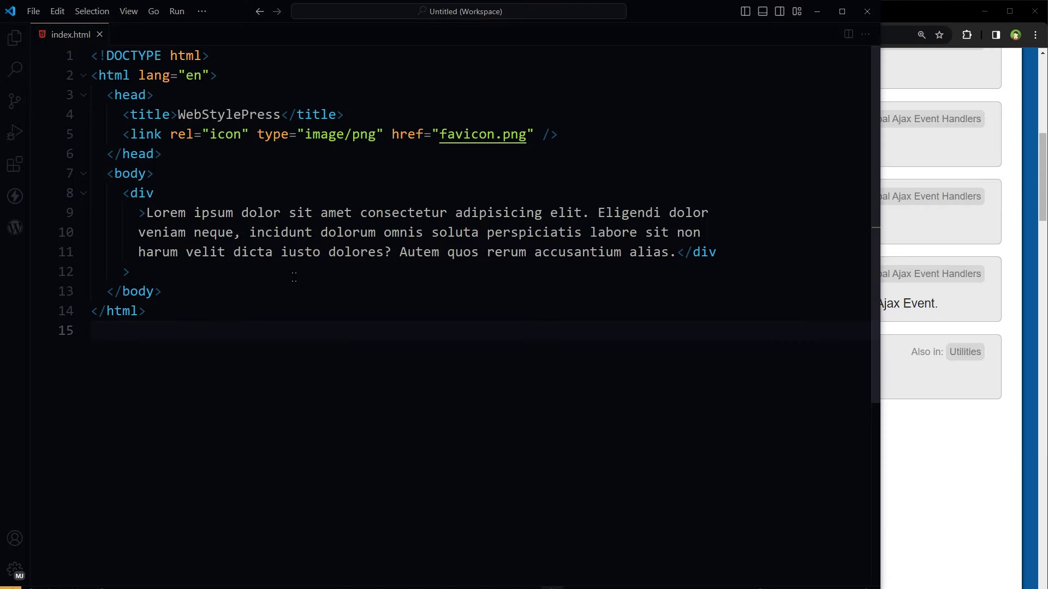
pyautogui.click(314, 277)
pyautogui.press('Return')
pyautogui.press('Return')
pyautogui.write('<script src="https://cdnjs.cloudflare.com/ajax/libs/jquery/3.7.1/jquery.min.js"></script>')
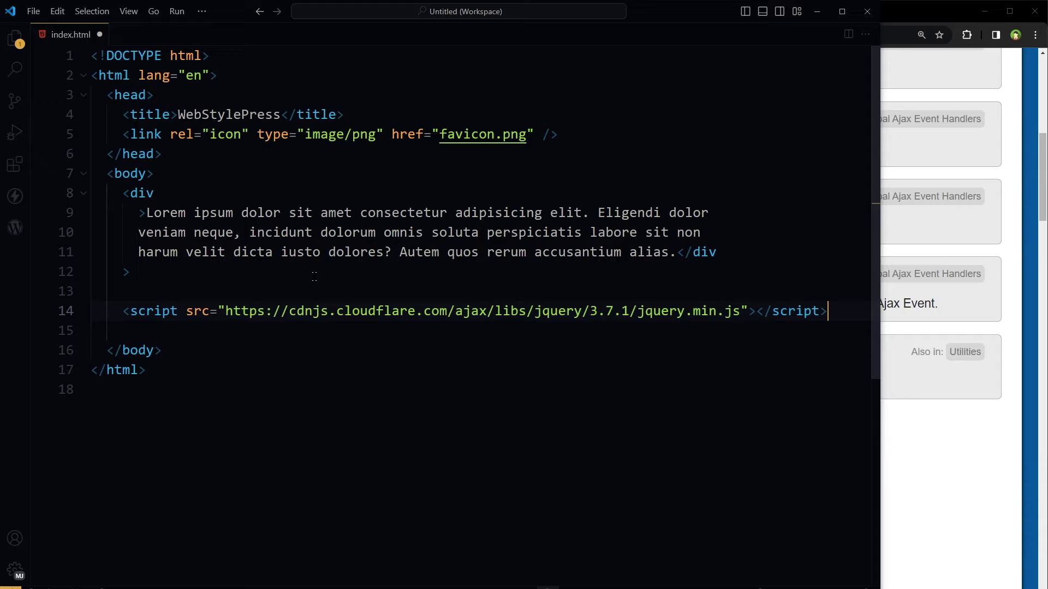
pyautogui.moveTo(534, 310); pyautogui.dragTo(630, 312)
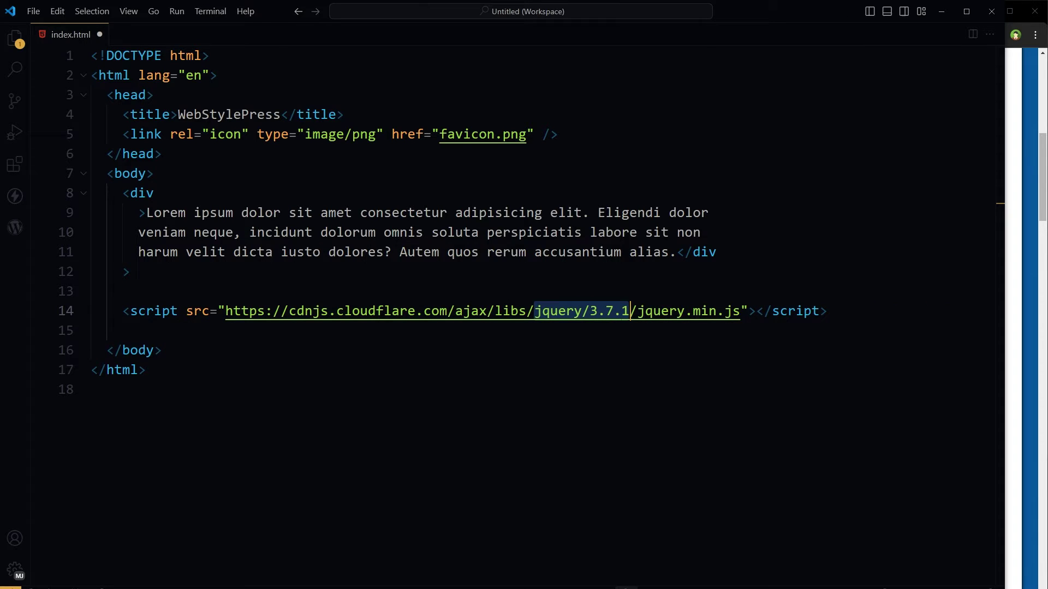
# Add a script block containing a $(document).ready function call.
pyautogui.click(855, 310)
pyautogui.press('Return')
pyautogui.press('Return')
pyautogui.hotkey('ctrl', 'v')
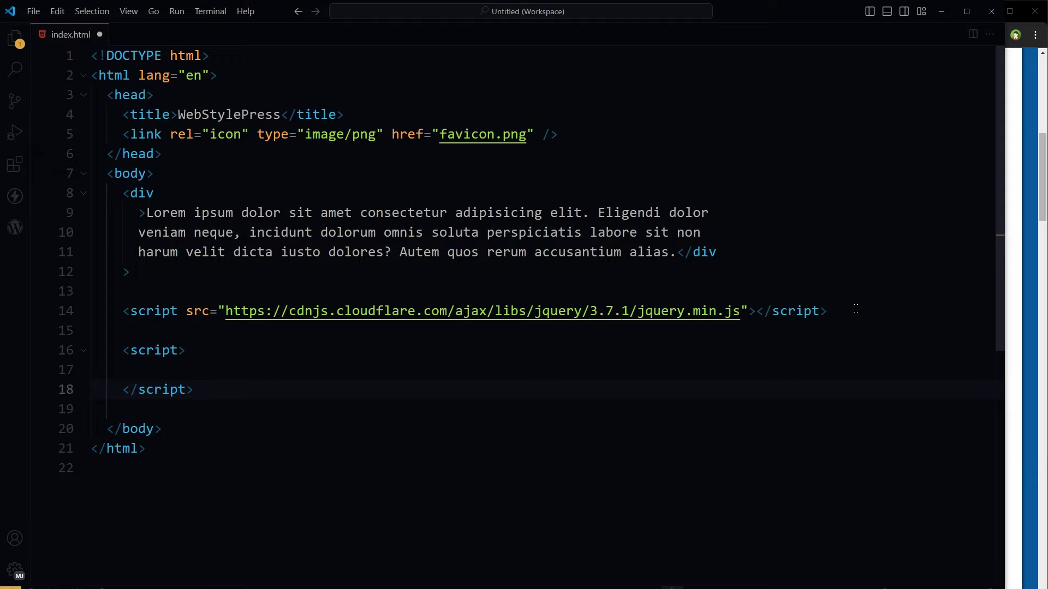
pyautogui.press('Up')
pyautogui.write('$(document).ready(function () ')
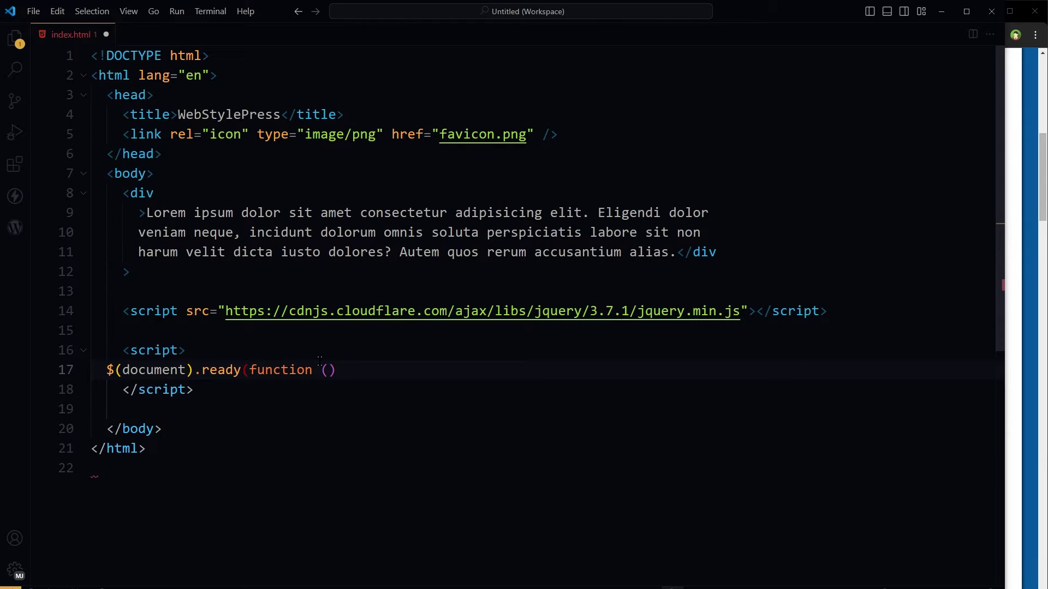
pyautogui.write('{')
pyautogui.press('End')
pyautogui.write(';')
pyautogui.press('Left')
pyautogui.press('Left')
pyautogui.press('Left')
pyautogui.press('Return')
# Indent the ready function block one level inside the script.
pyautogui.press('Down')
pyautogui.press('End')
pyautogui.hotkey('shift', 'Up')
pyautogui.hotkey('shift', 'Up')
pyautogui.hotkey('shift', 'Home')
pyautogui.press('Tab')
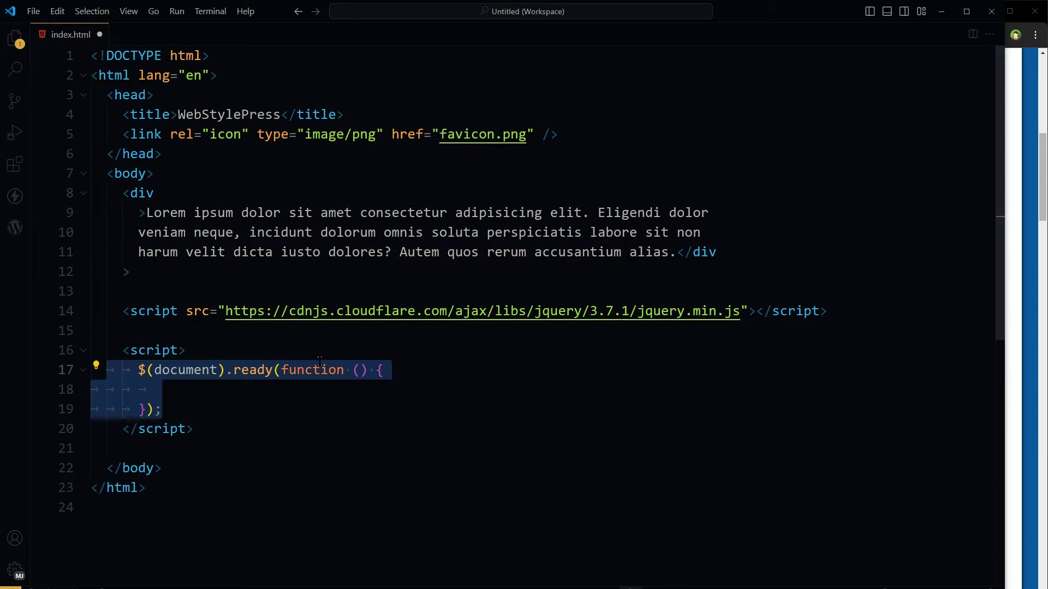
pyautogui.press('Down')
pyautogui.press('End')
pyautogui.write('let str = " space ";')
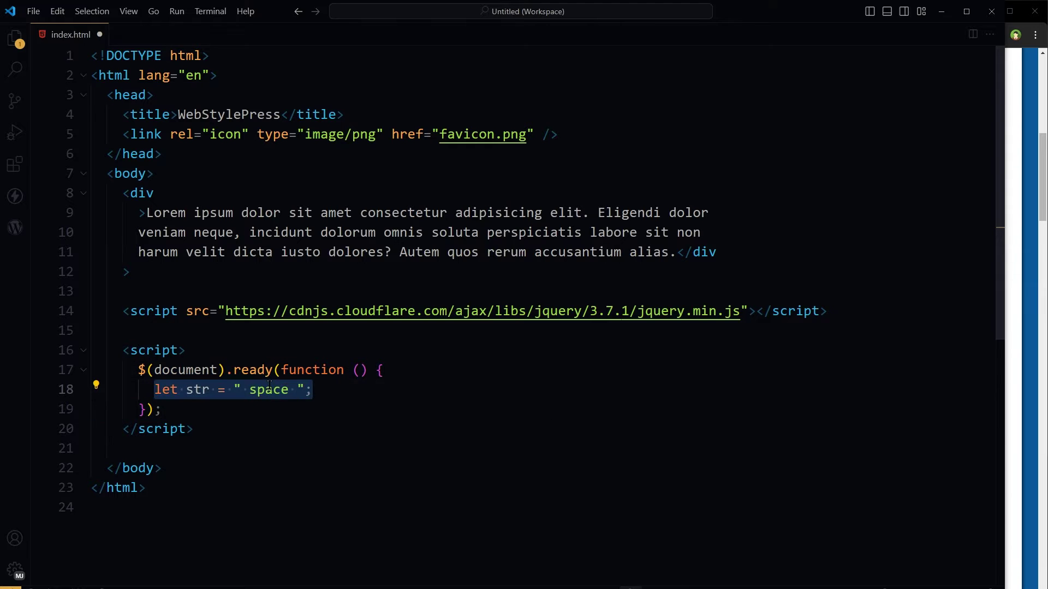
# Define str = " space " and log it between == markers.
pyautogui.doubleClick(269, 389)
pyautogui.press('Left')
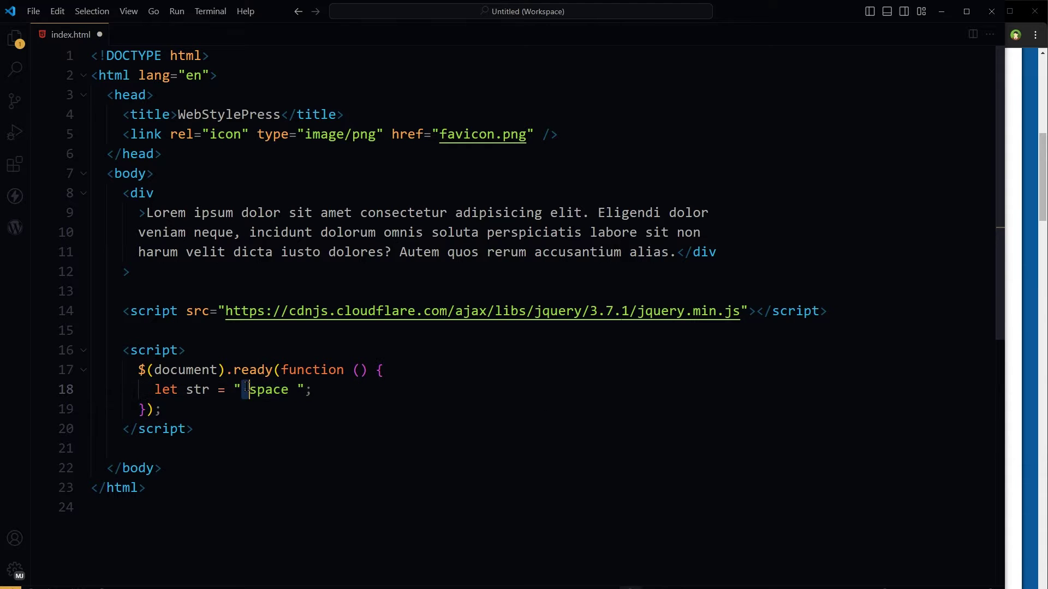
pyautogui.click(400, 392)
pyautogui.press('Return')
pyautogui.write('console.log(`==${str}==`);')
pyautogui.hotkey('shift', 'Home')
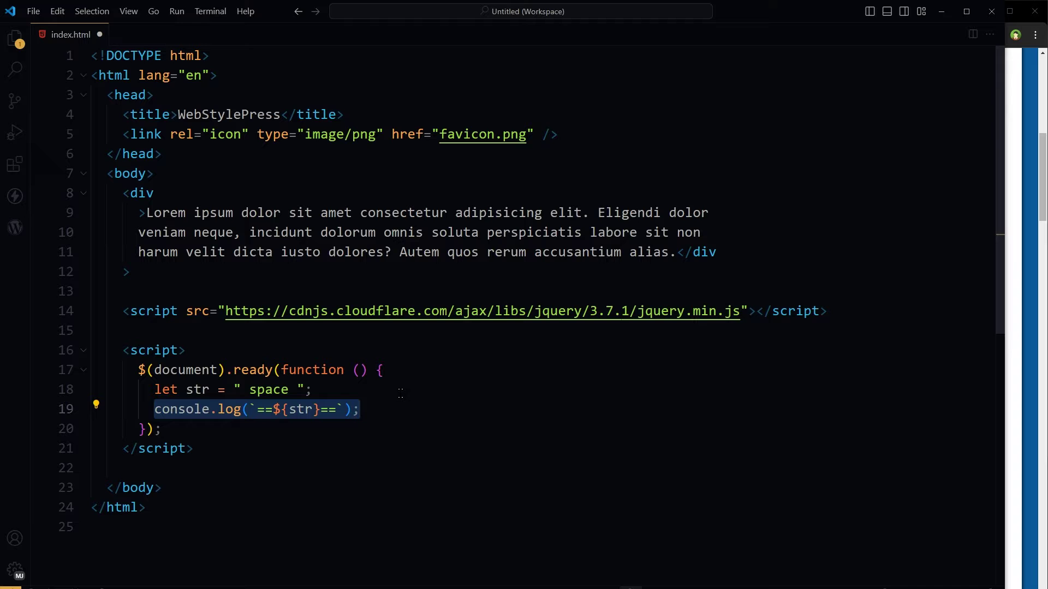
pyautogui.click(401, 392)
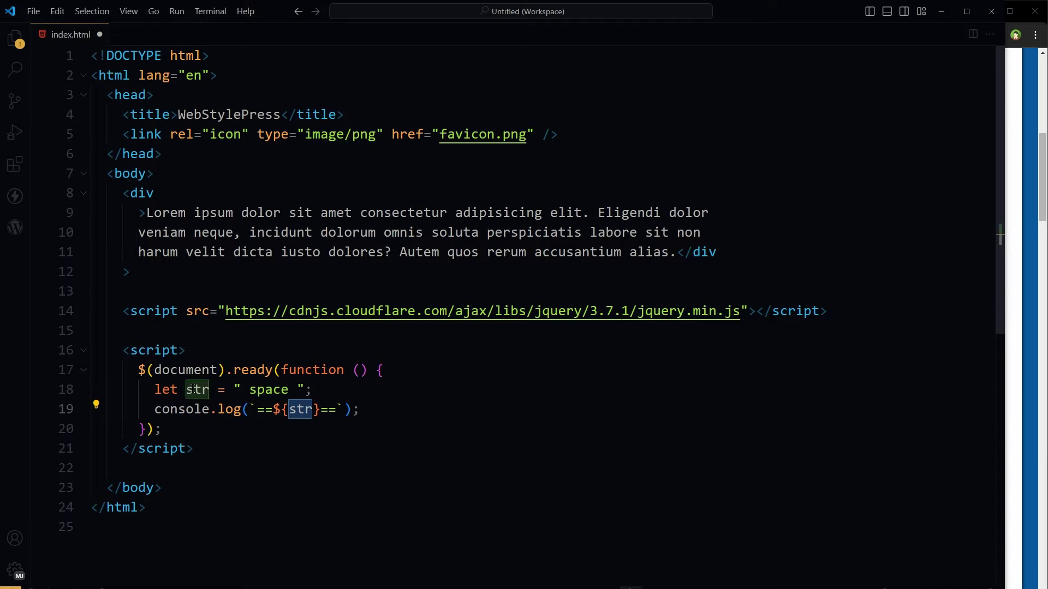
pyautogui.click(1025, 366)
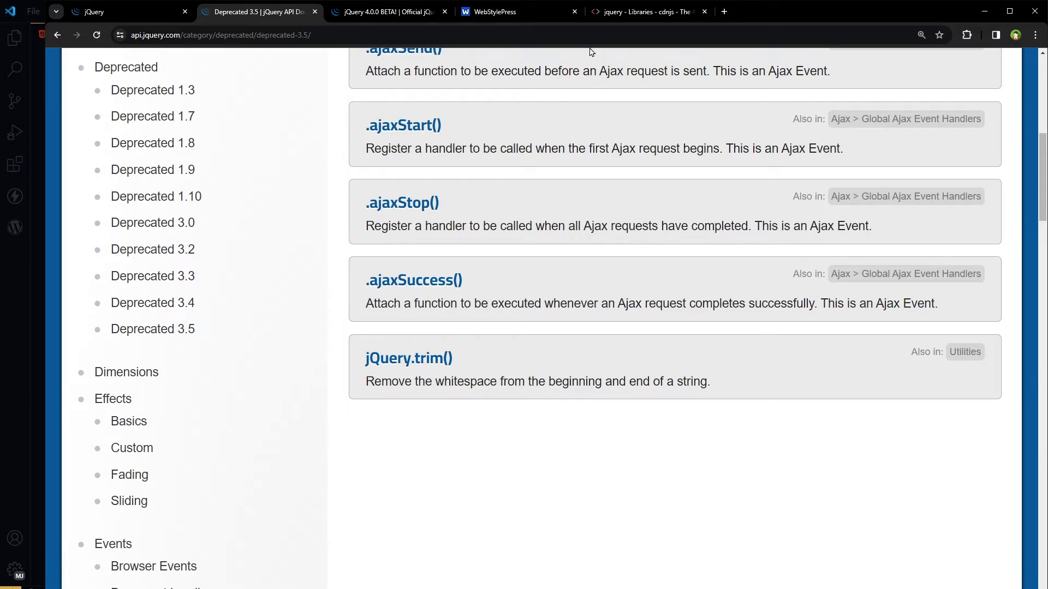
# Check the padded == space == output in the WebStylePress page console.
pyautogui.click(494, 16)
pyautogui.moveTo(579, 178); pyautogui.dragTo(568, 177)
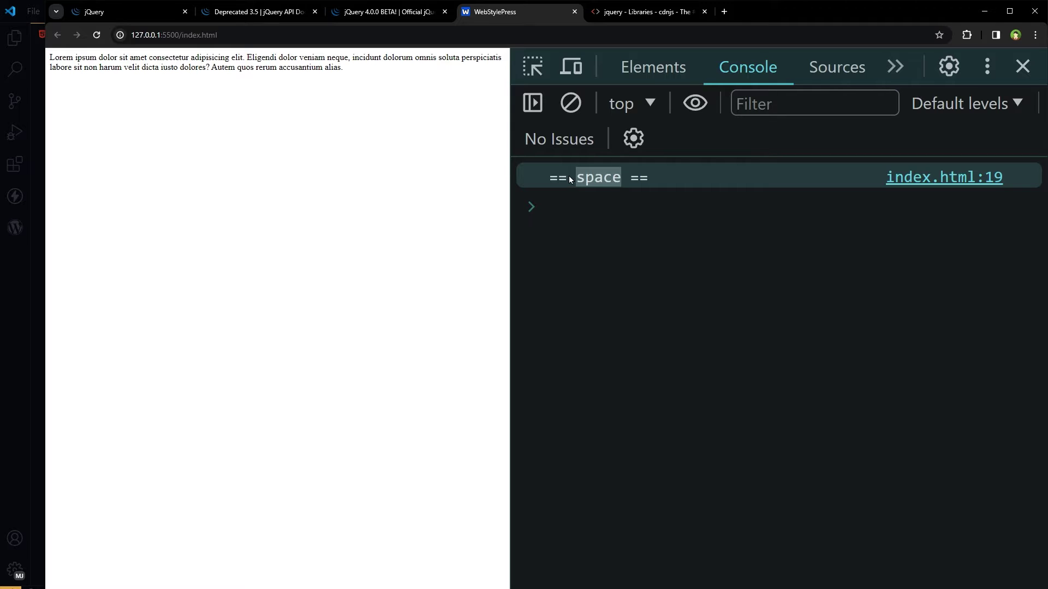
pyautogui.hotkey('alt', 'Tab')
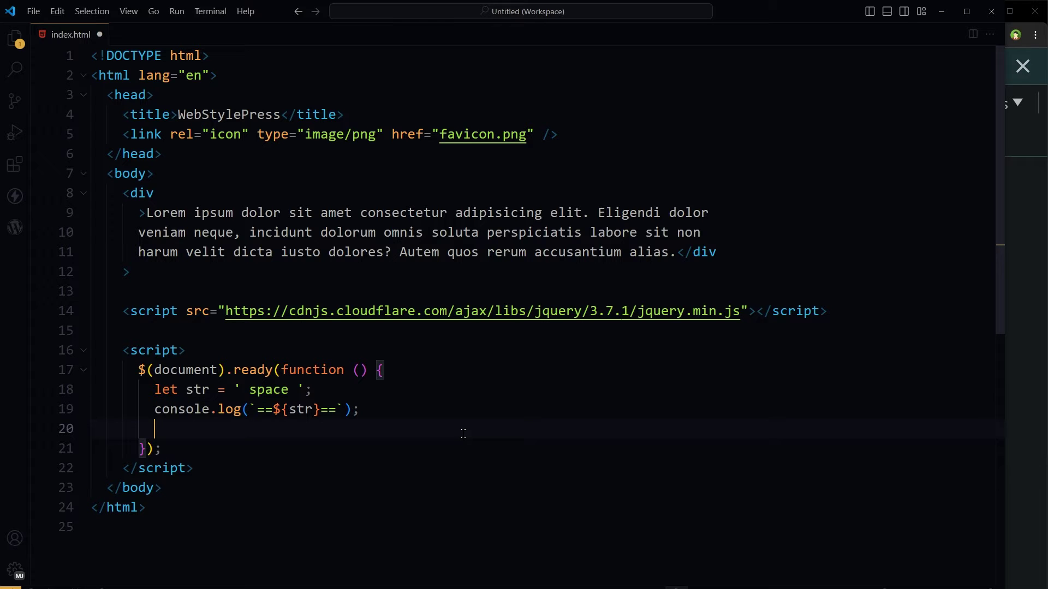
pyautogui.write("console.log('// remove space using trim');")
# Add a trim comment log line and log $.trim(str).
pyautogui.hotkey('shift', 'Home')
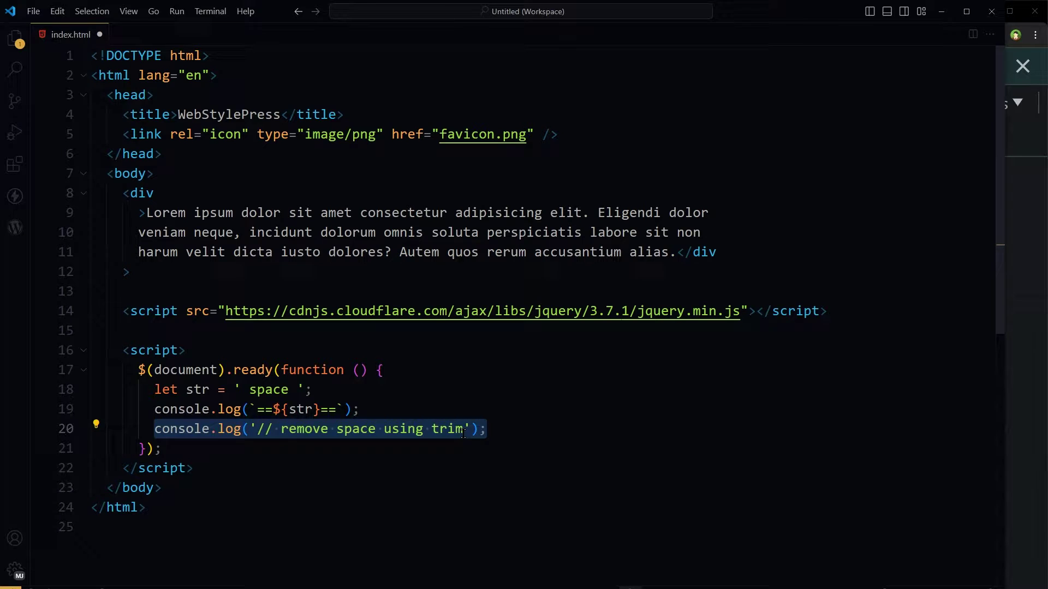
pyautogui.press('Return')
pyautogui.write('console.log(`==${$.trim(str)}==`);')
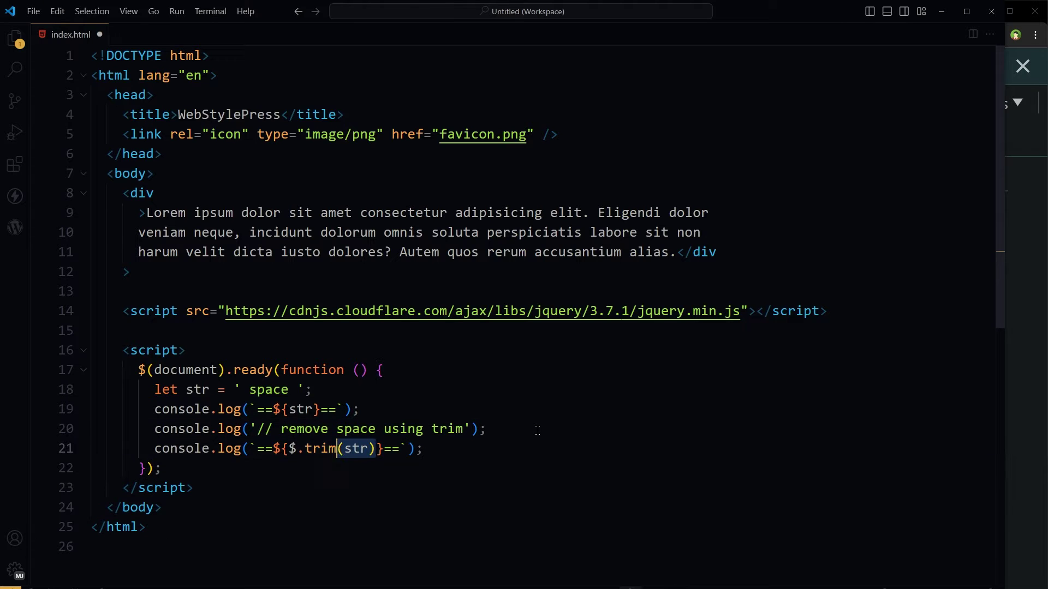
pyautogui.hotkey('shift', 'Left')
pyautogui.hotkey('shift', 'Left')
pyautogui.hotkey('shift', 'Left')
pyautogui.hotkey('shift', 'Right')
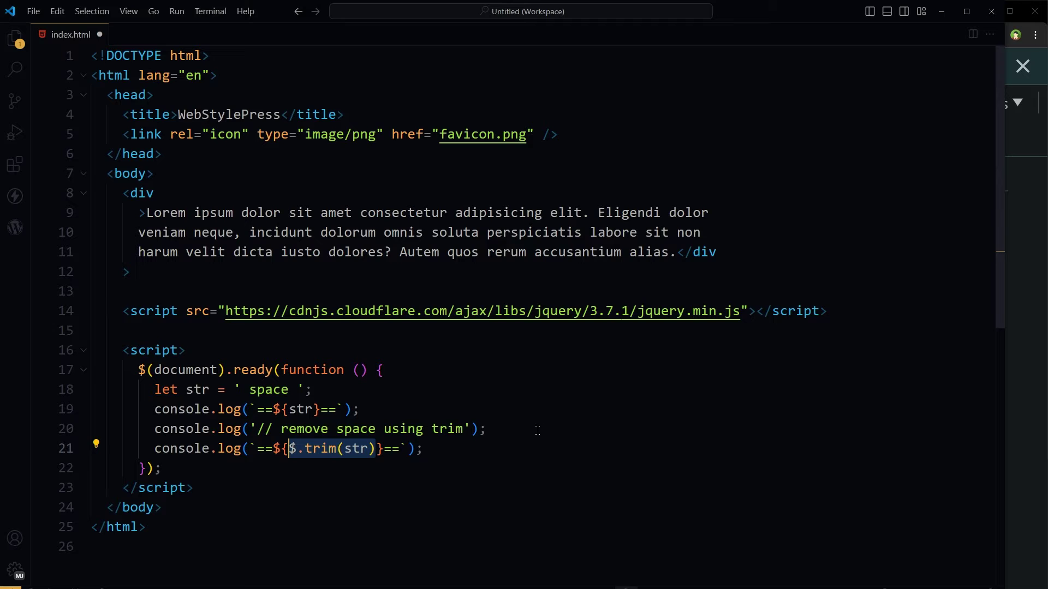
# Confirm the console shows trimmed ==space==, reviewing the jQuery version and $.trim call.
pyautogui.hotkey('alt', 'Tab')
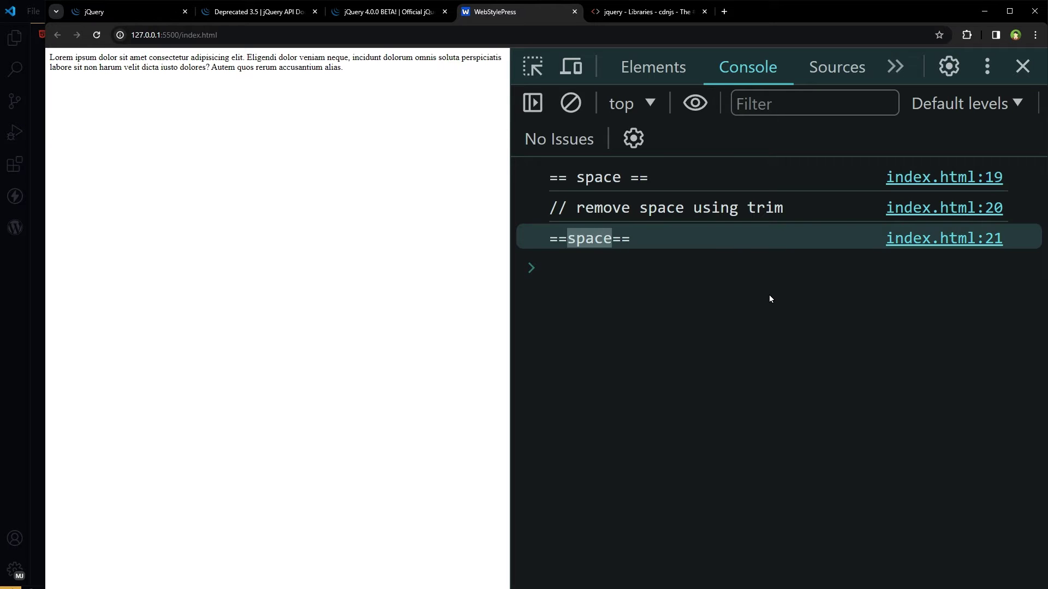
pyautogui.hotkey('alt', 'Tab')
pyautogui.hotkey('shift', 'Right')
pyautogui.hotkey('shift', 'Right')
pyautogui.hotkey('shift', 'Right')
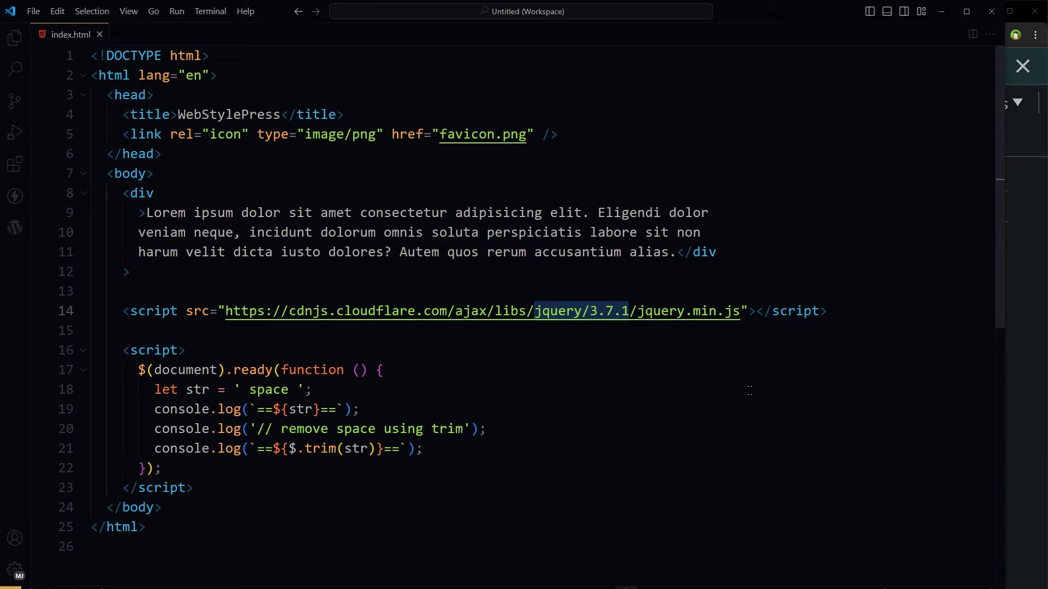
pyautogui.moveTo(288, 448)
pyautogui.mouseDown()
pyautogui.moveTo(361, 449)
pyautogui.moveTo(337, 449)
pyautogui.mouseUp()
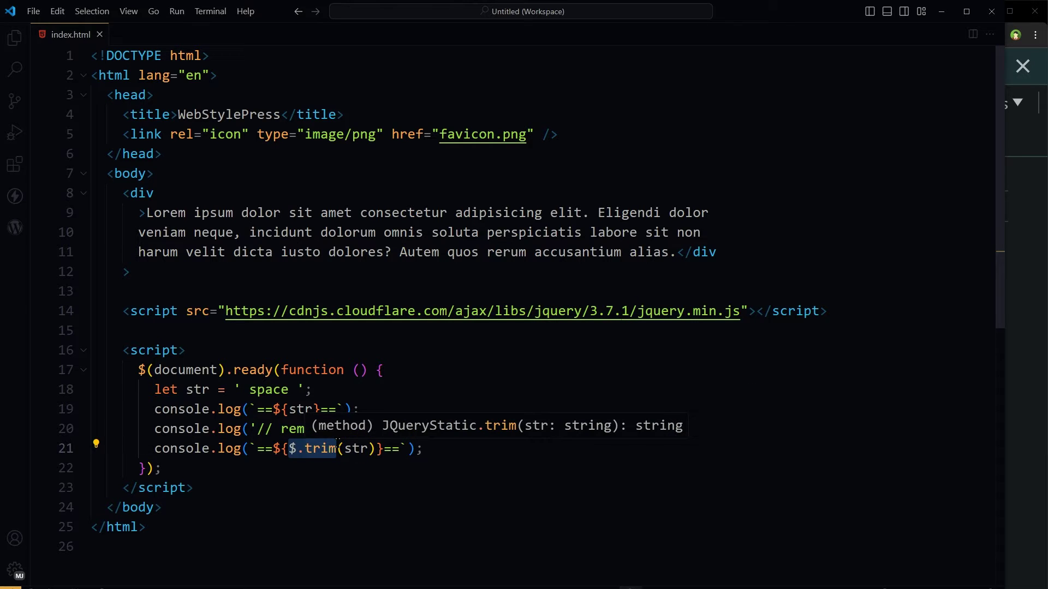
pyautogui.hotkey('alt', 'Tab')
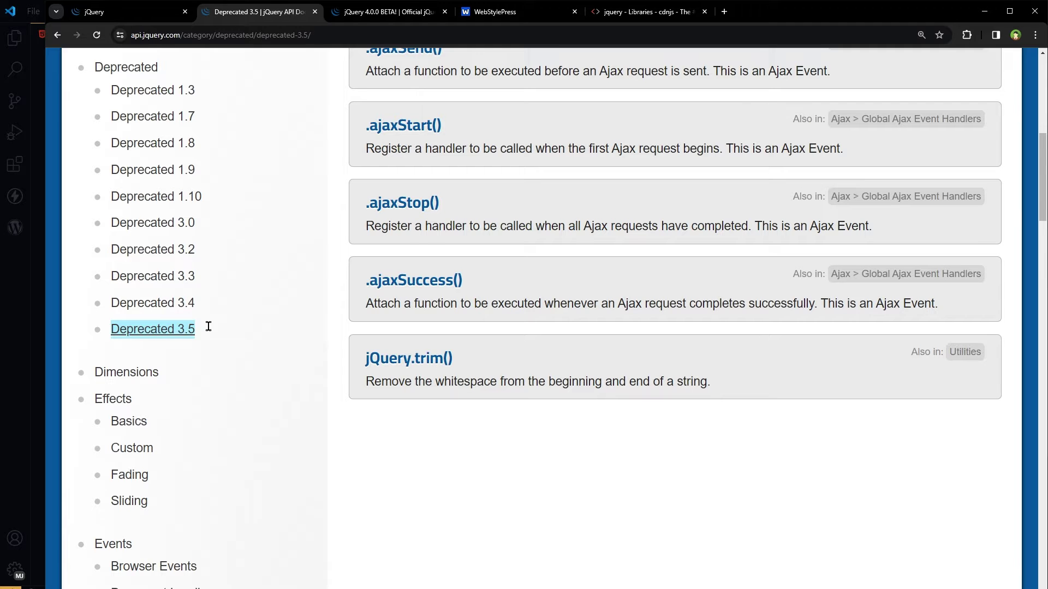
pyautogui.hotkey('ctrl', '4')
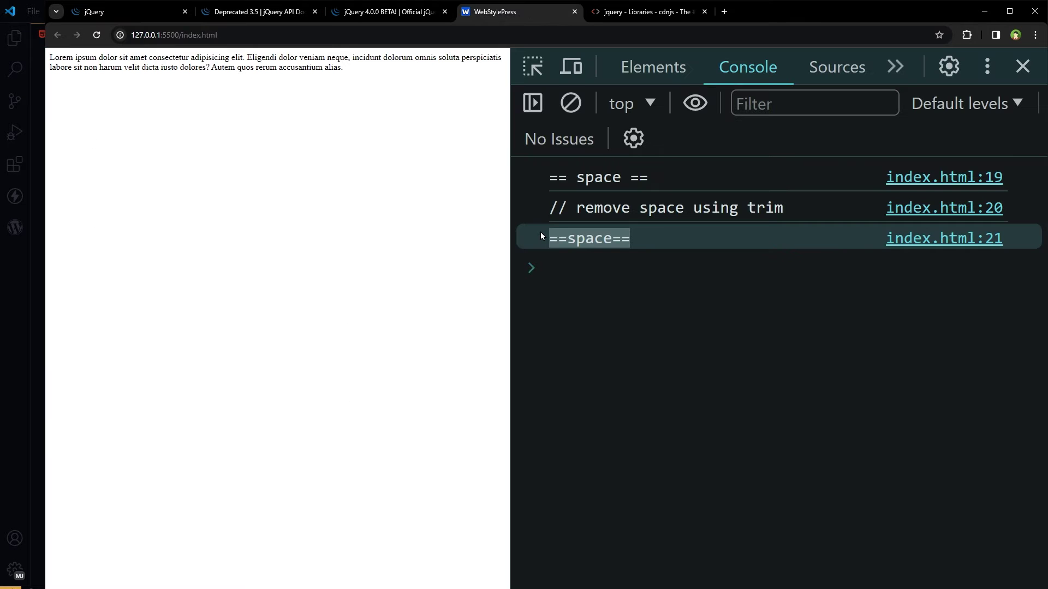
# Highlight jquery/3.7.1 on line 14 and $.trim(str) on line 21.
pyautogui.hotkey('alt', 'Tab')
pyautogui.moveTo(534, 311); pyautogui.dragTo(629, 311)
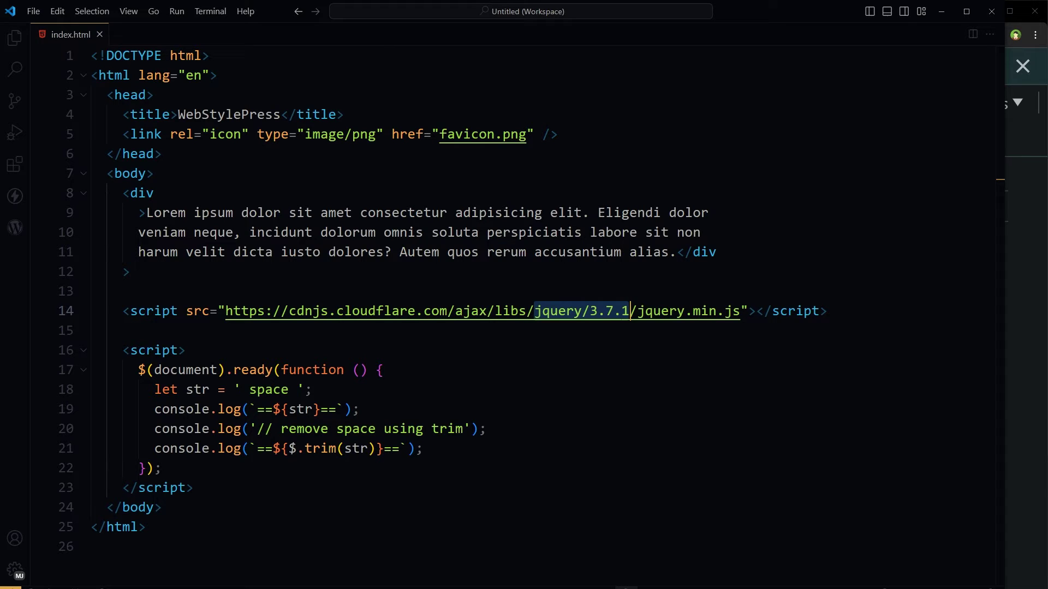
pyautogui.moveTo(289, 449); pyautogui.dragTo(376, 448)
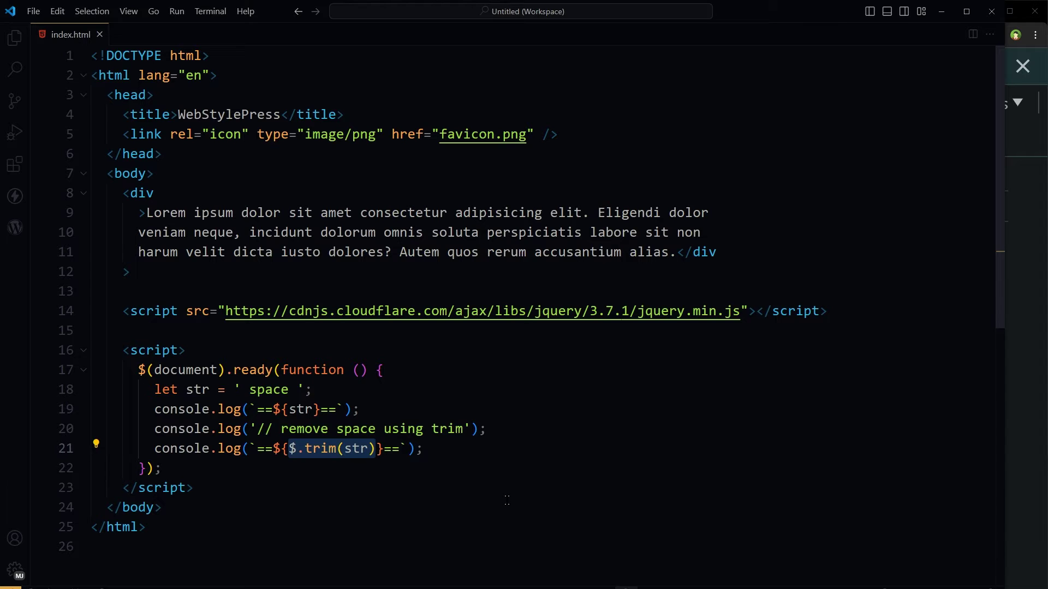
# Comment out the jQuery 3.7.1 script line and paste the 4.0.0-beta script tag.
pyautogui.click(869, 311)
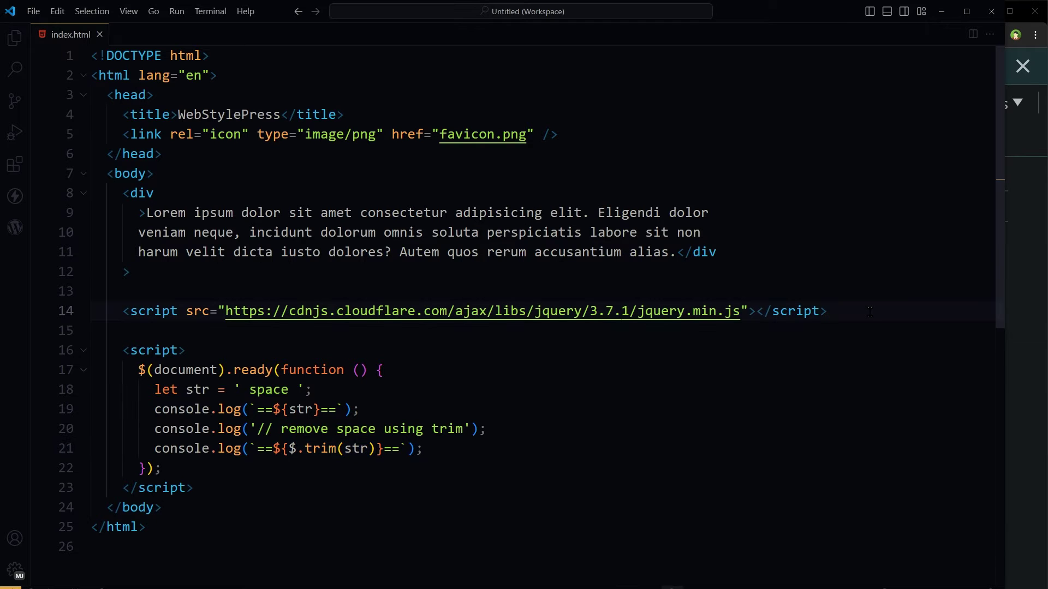
pyautogui.hotkey('shift', 'Home')
pyautogui.hotkey('ctrl', '/')
pyautogui.press('Home')
pyautogui.press('Return')
pyautogui.press('Return')
pyautogui.press('Up')
pyautogui.press('Up')
pyautogui.write('<script src="https://cdnjs.cloudflare.com/ajax/libs/jquery/4.0.0-beta/jquery.min.js"></script>')
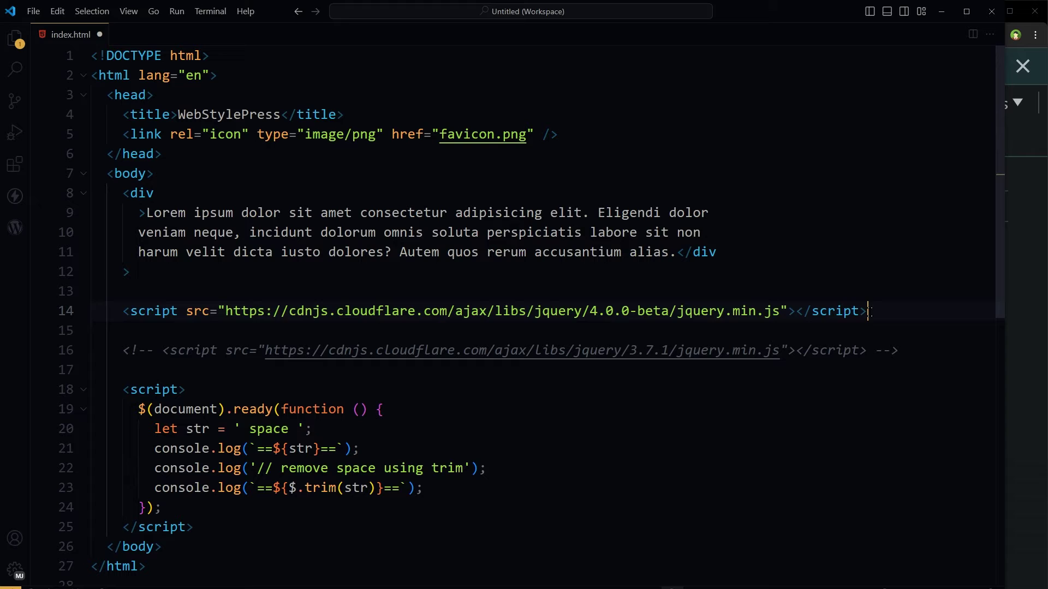
pyautogui.hotkey('shift', 'Home')
# Save index.html and check the console's "$.trim is not a function" error.
pyautogui.click(838, 370)
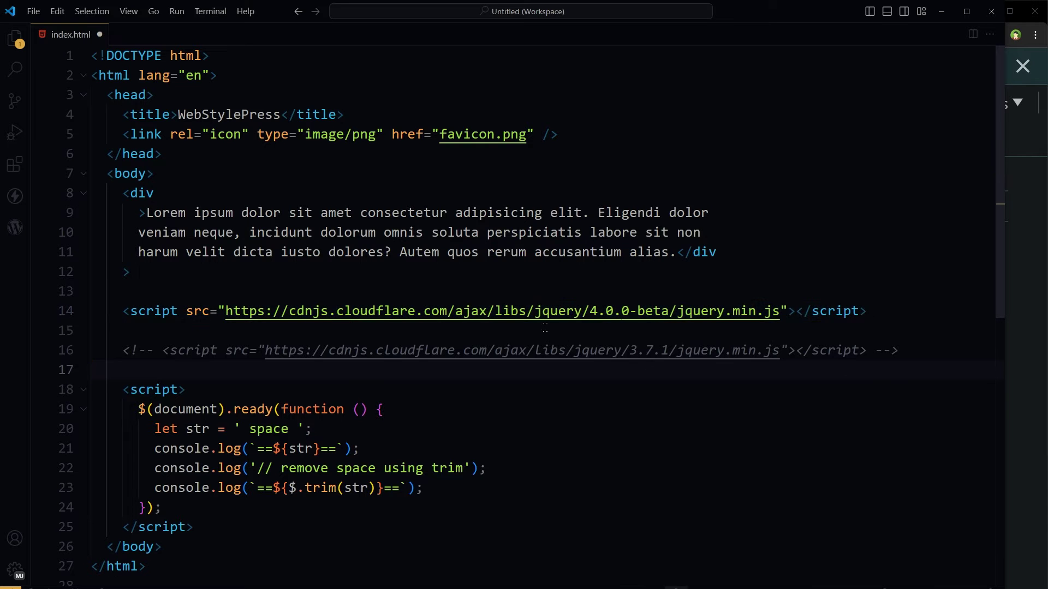
pyautogui.hotkey('ctrl', 's')
pyautogui.moveTo(534, 311); pyautogui.dragTo(670, 311)
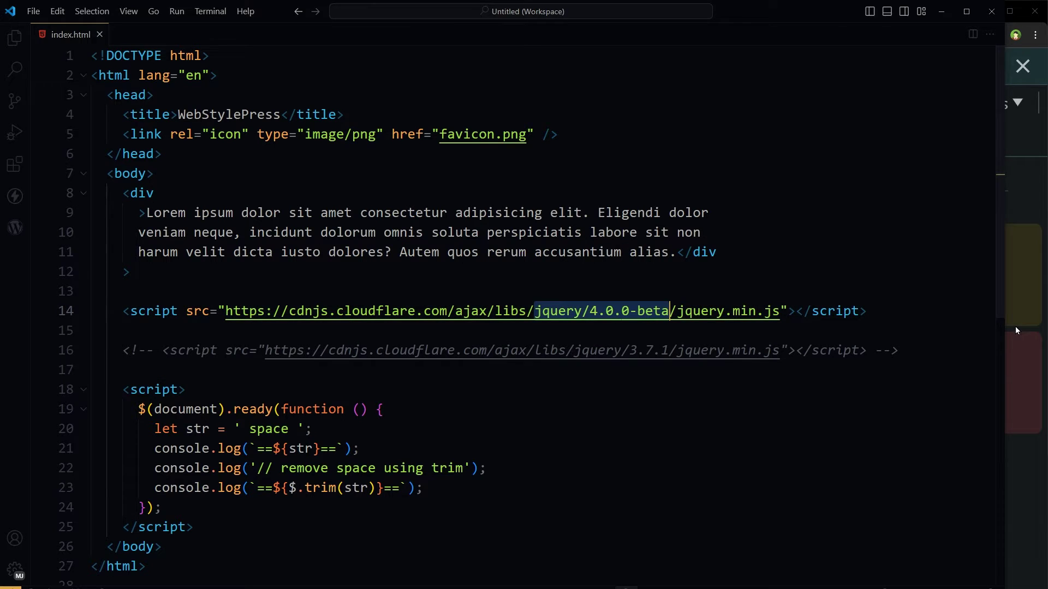
pyautogui.click(1015, 330)
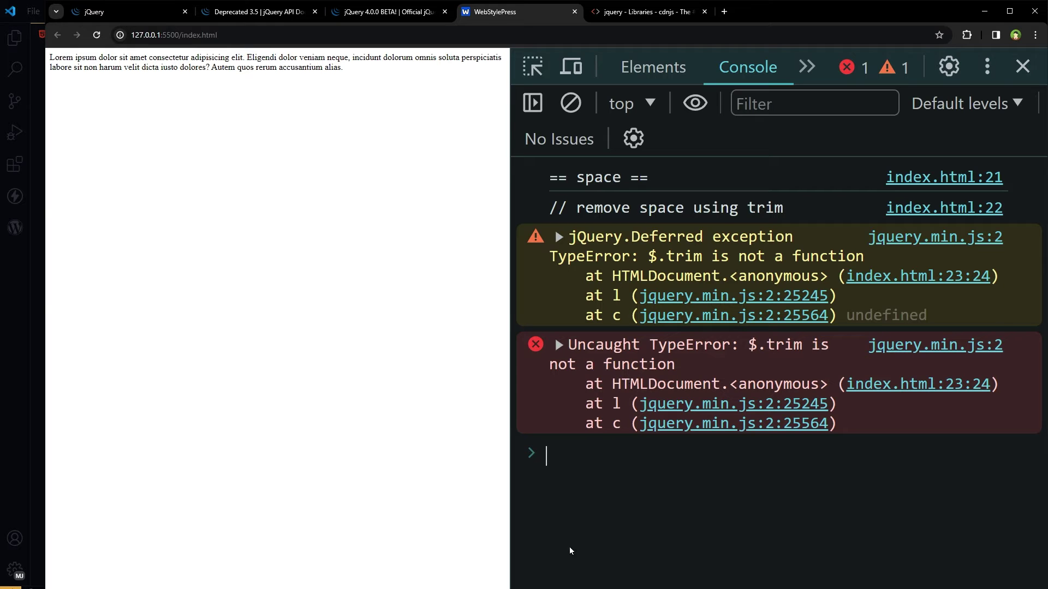
# Highlight jquery/4.0.0-beta/ in the index.html script URL.
pyautogui.hotkey('alt', 'Tab')
pyautogui.click(531, 448)
pyautogui.moveTo(534, 311); pyautogui.dragTo(677, 311)
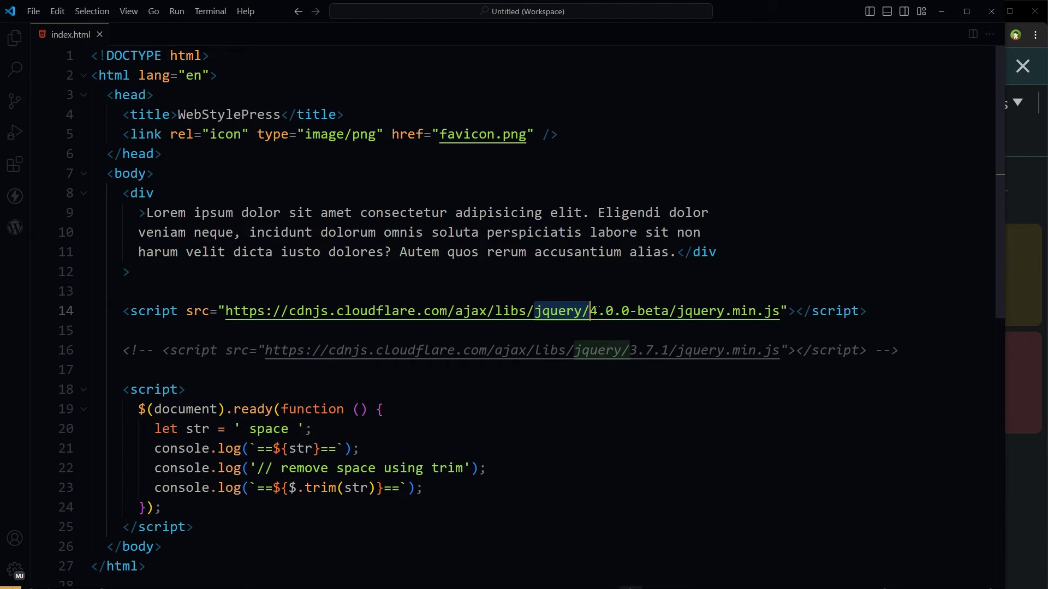
# Pick version 4.0.0-beta on the cdnjs jQuery page and select its jquery.min.js URL.
pyautogui.hotkey('alt', 'Tab')
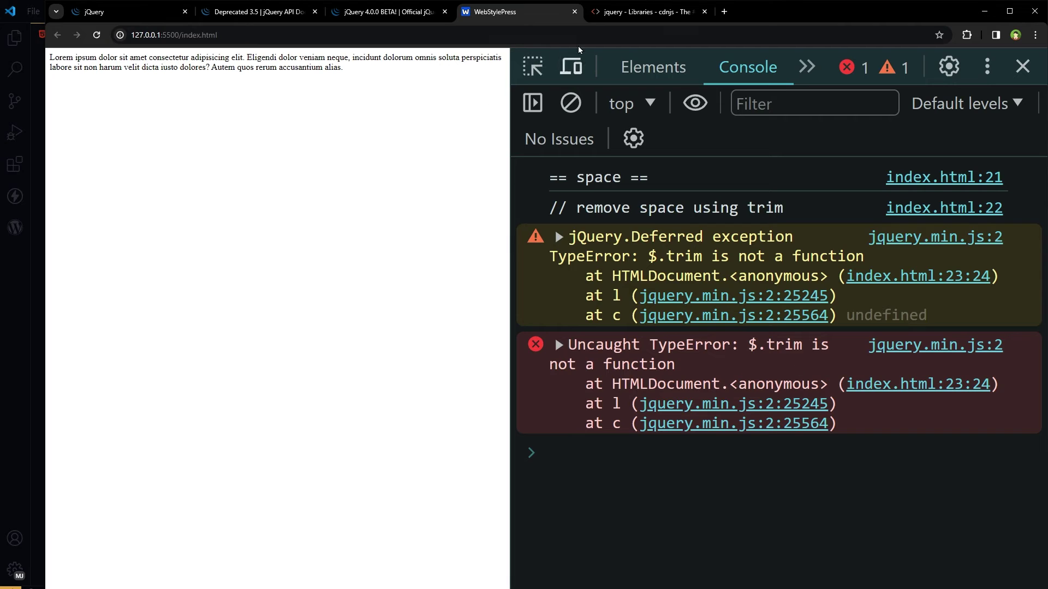
pyautogui.click(615, 12)
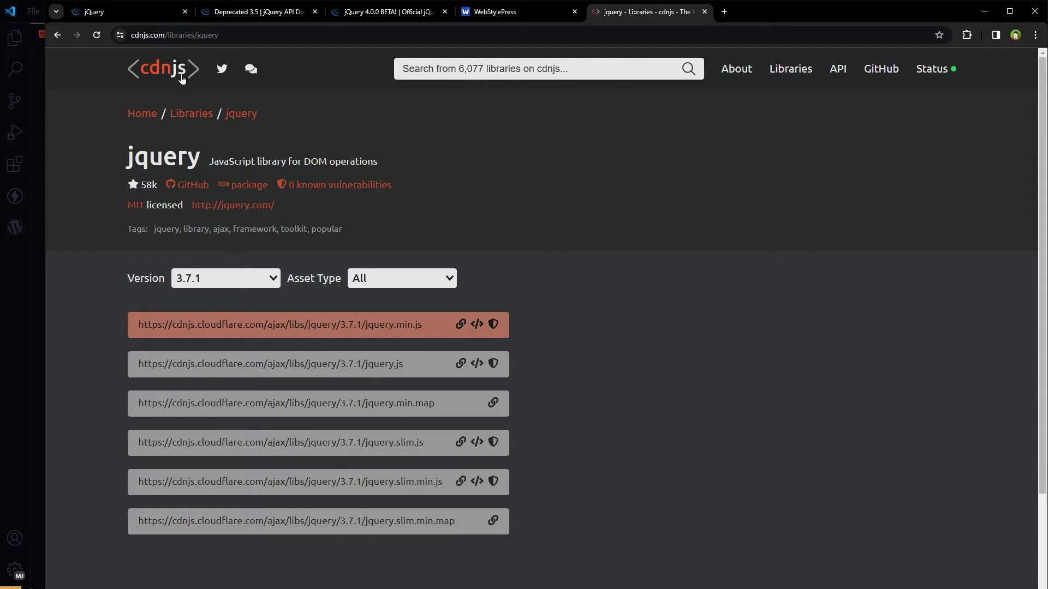
pyautogui.click(250, 278)
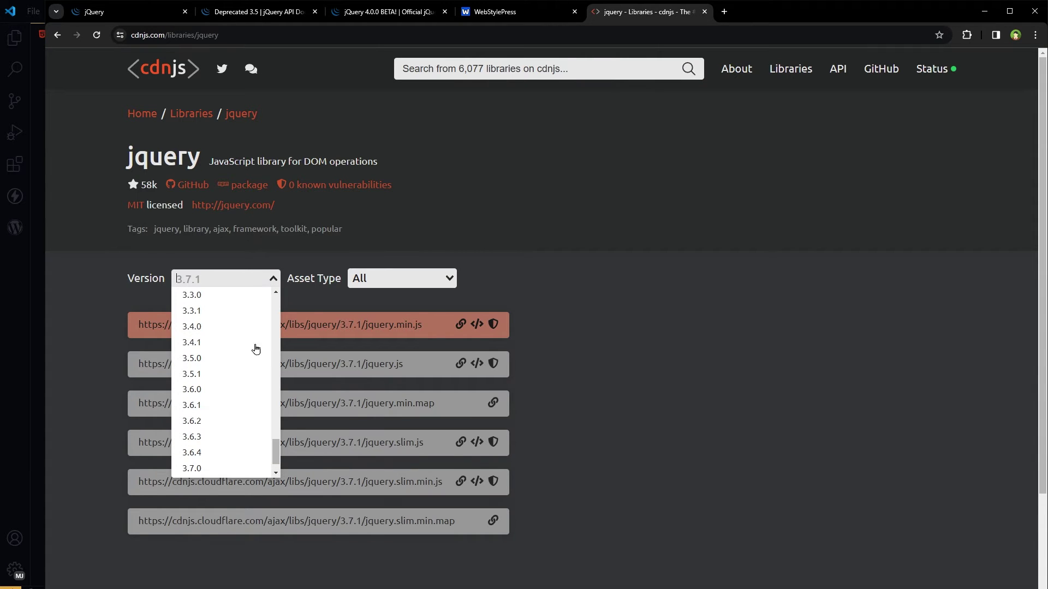
pyautogui.scroll(-2, 257, 344)
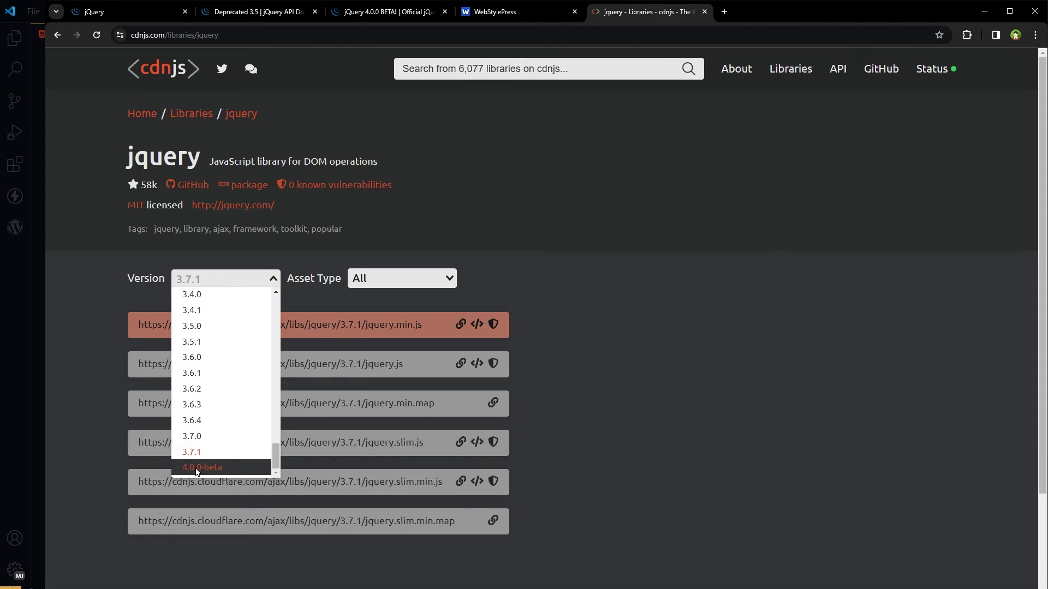
pyautogui.click(225, 473)
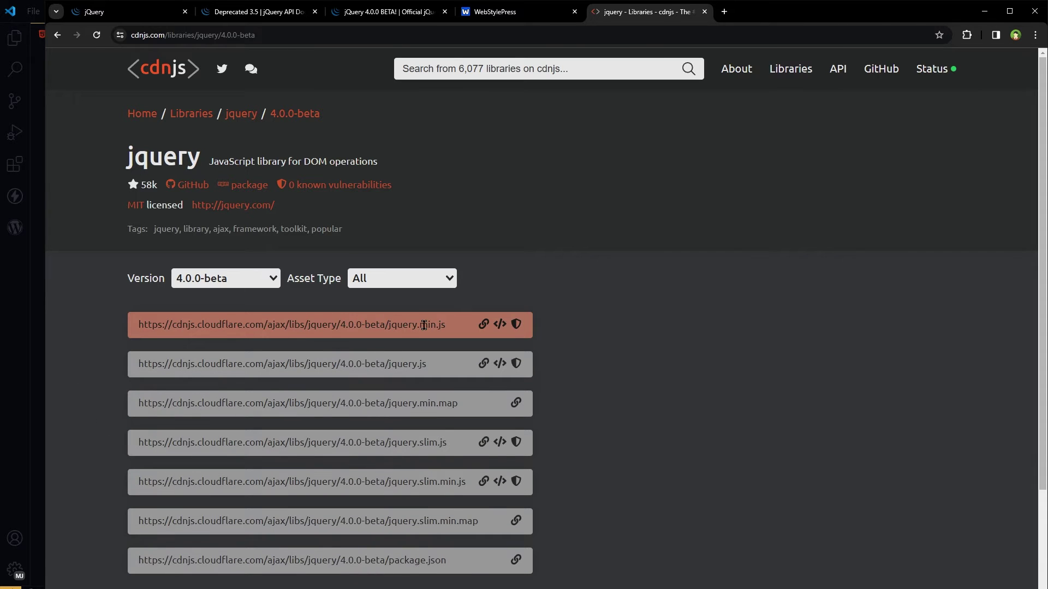
pyautogui.moveTo(137, 325); pyautogui.dragTo(500, 332)
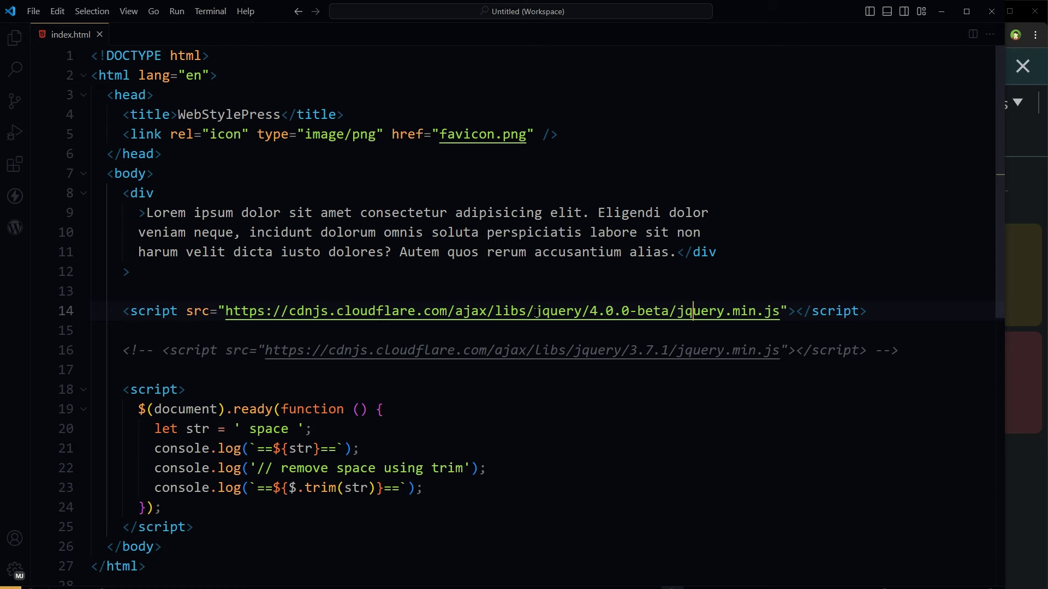
pyautogui.moveTo(534, 312); pyautogui.dragTo(629, 311)
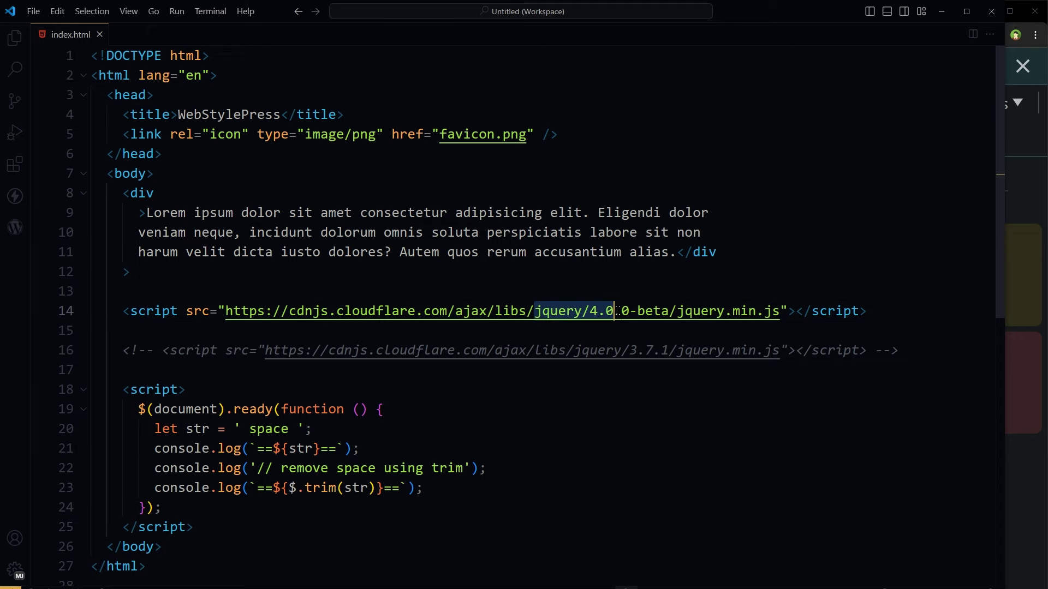
# Highlight $.trim on line 23 and go to jquery.com's download page.
pyautogui.moveTo(288, 488); pyautogui.dragTo(338, 487)
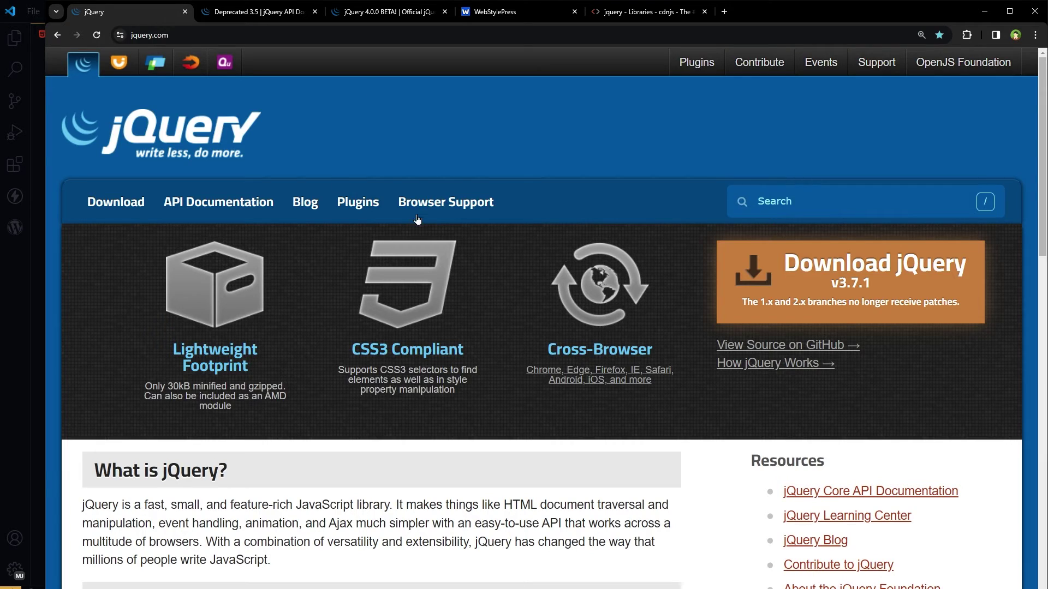
pyautogui.click(809, 265)
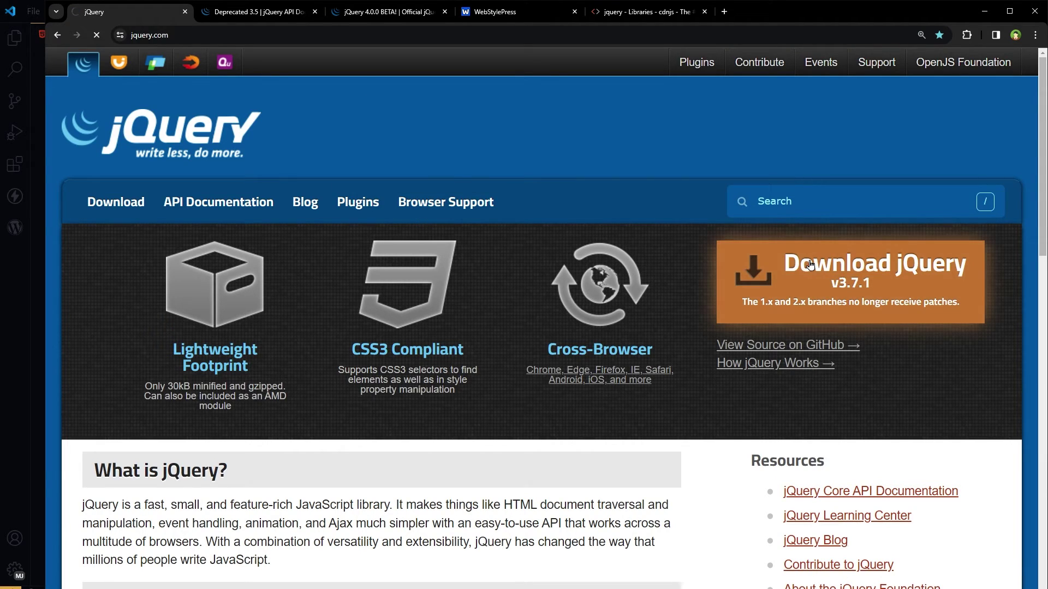
pyautogui.scroll(-3, 811, 265)
pyautogui.scroll(-3, 811, 264)
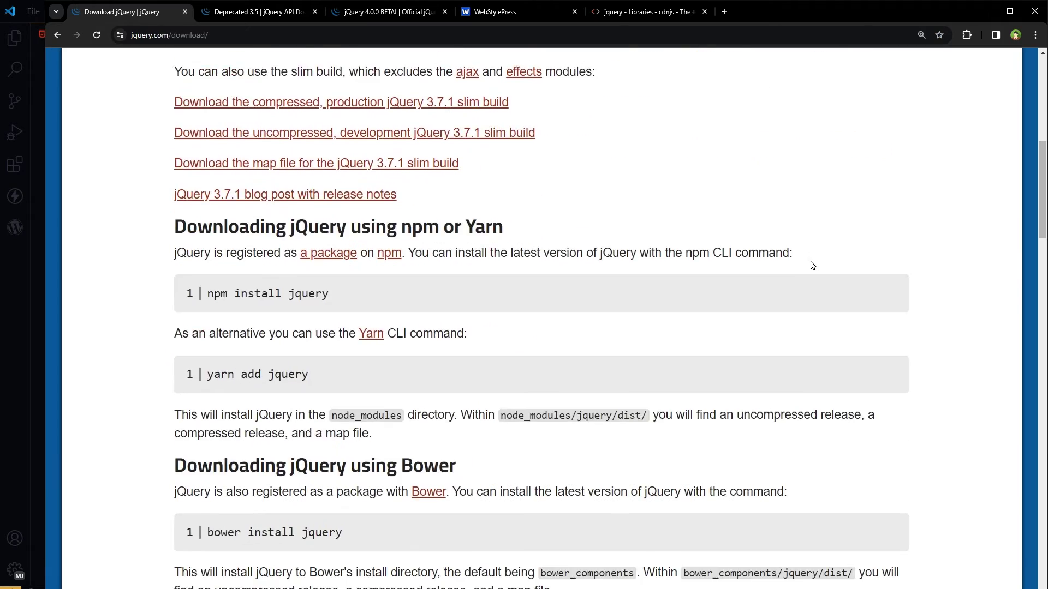
pyautogui.scroll(-3, 812, 265)
pyautogui.scroll(-4, 812, 265)
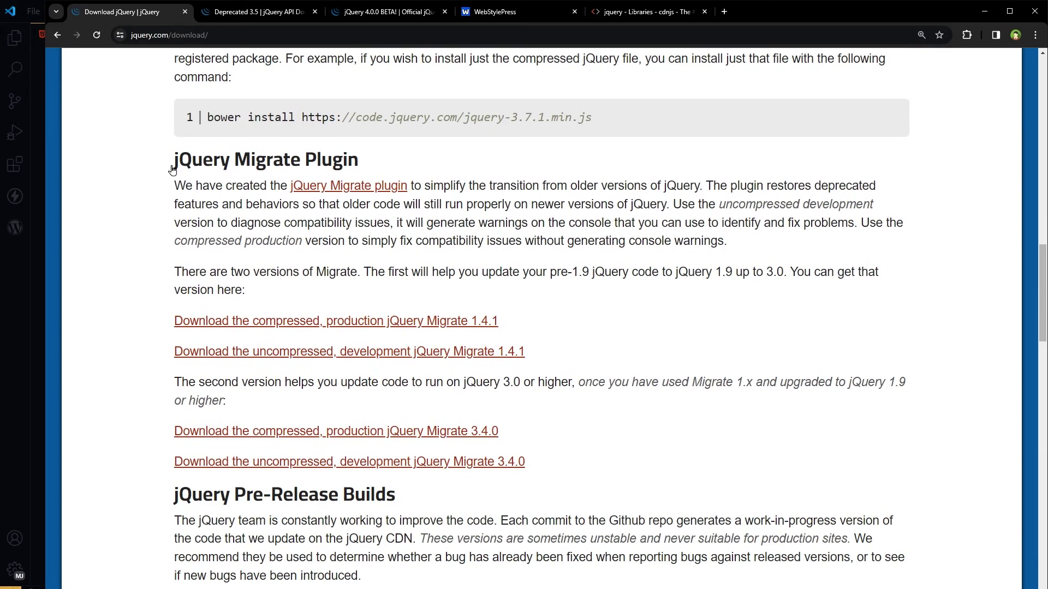
pyautogui.moveTo(358, 160); pyautogui.dragTo(174, 160)
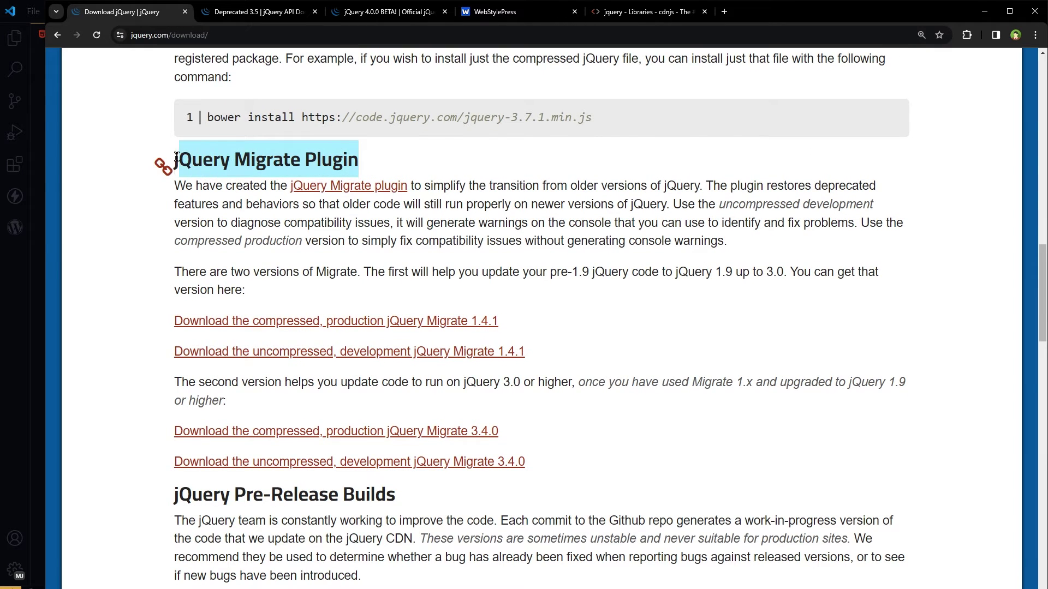
pyautogui.scroll(-1, 289, 304)
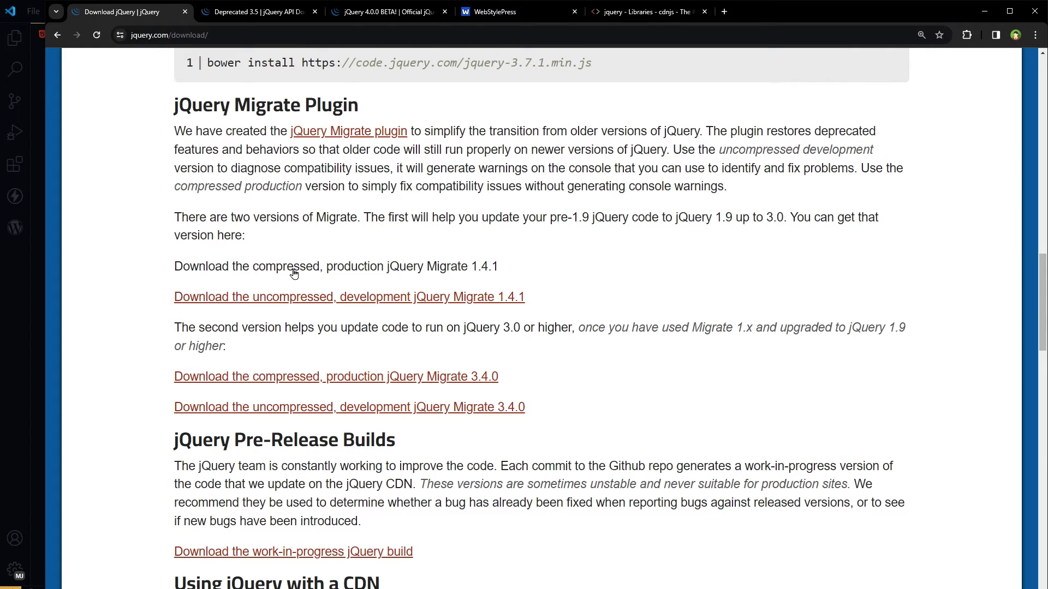
pyautogui.moveTo(168, 265); pyautogui.dragTo(573, 301)
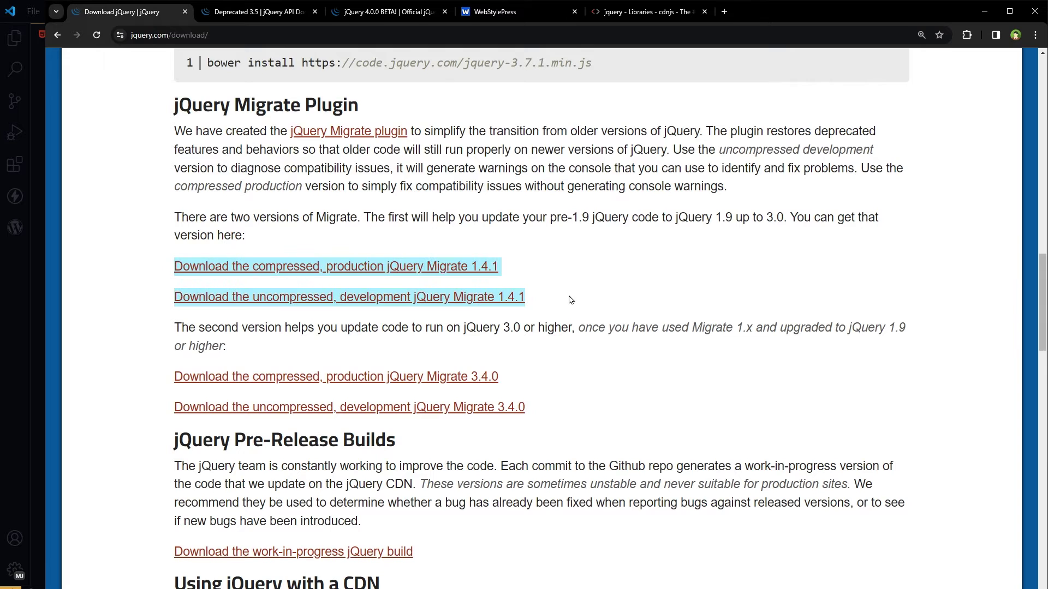
pyautogui.moveTo(613, 416); pyautogui.dragTo(138, 370)
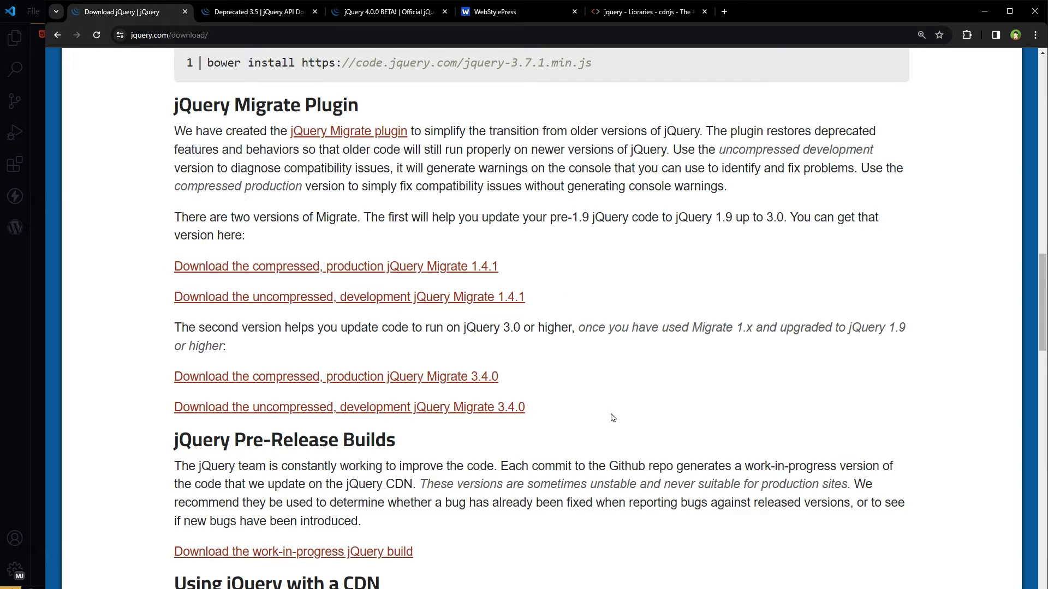
pyautogui.click(138, 371)
# Copy the uncompressed Migrate 3.4.0 link and paste it on new line 16.
pyautogui.rightClick(454, 409)
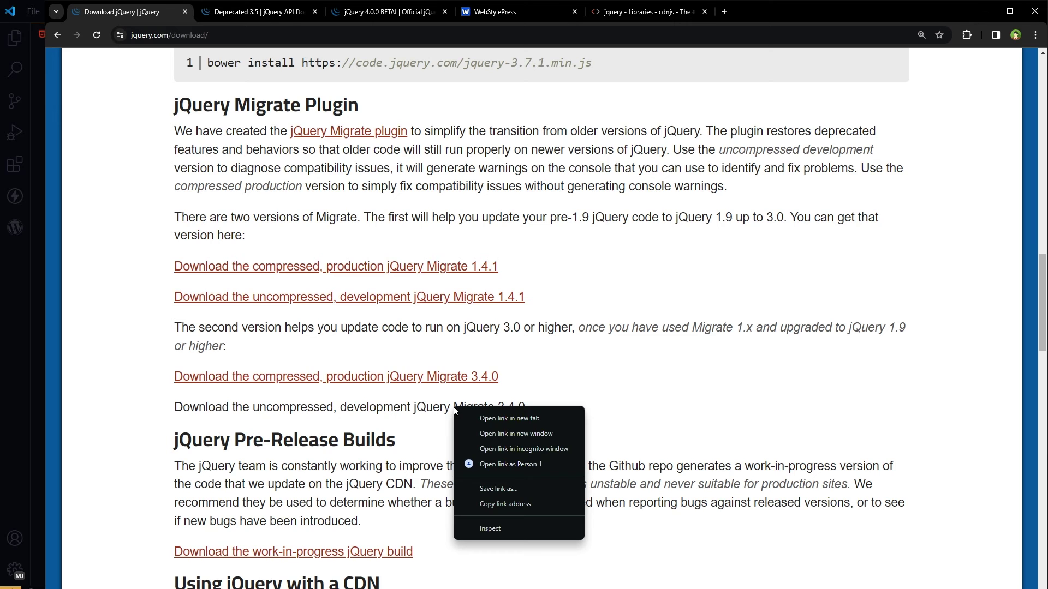
pyautogui.click(529, 502)
pyautogui.hotkey('alt', 'Tab')
pyautogui.click(905, 314)
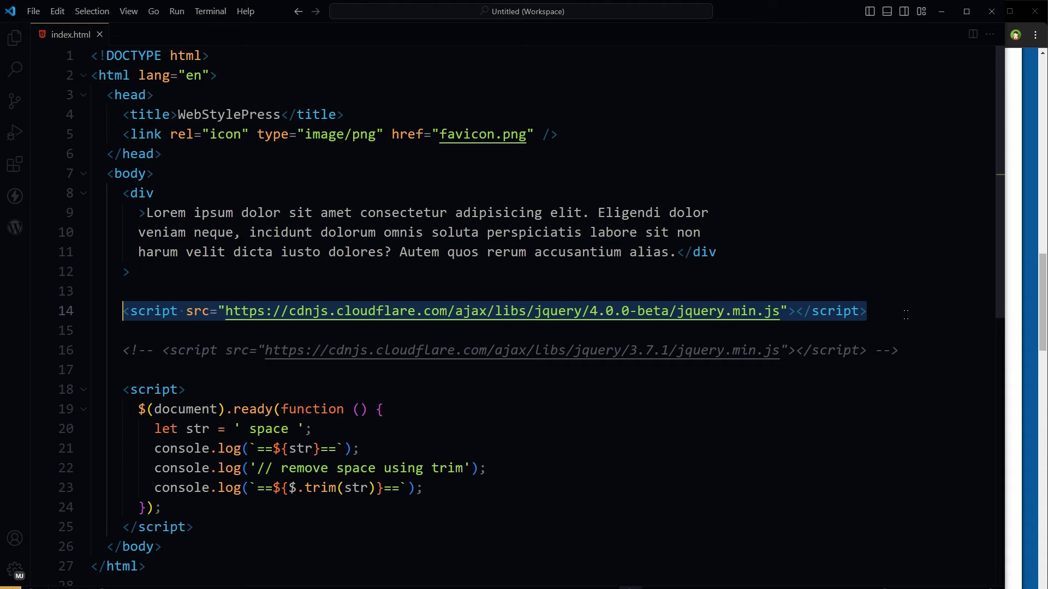
pyautogui.press('Return')
pyautogui.press('Return')
pyautogui.write('https://code.jquery.com/jquery-migrate-3.4.0.js')
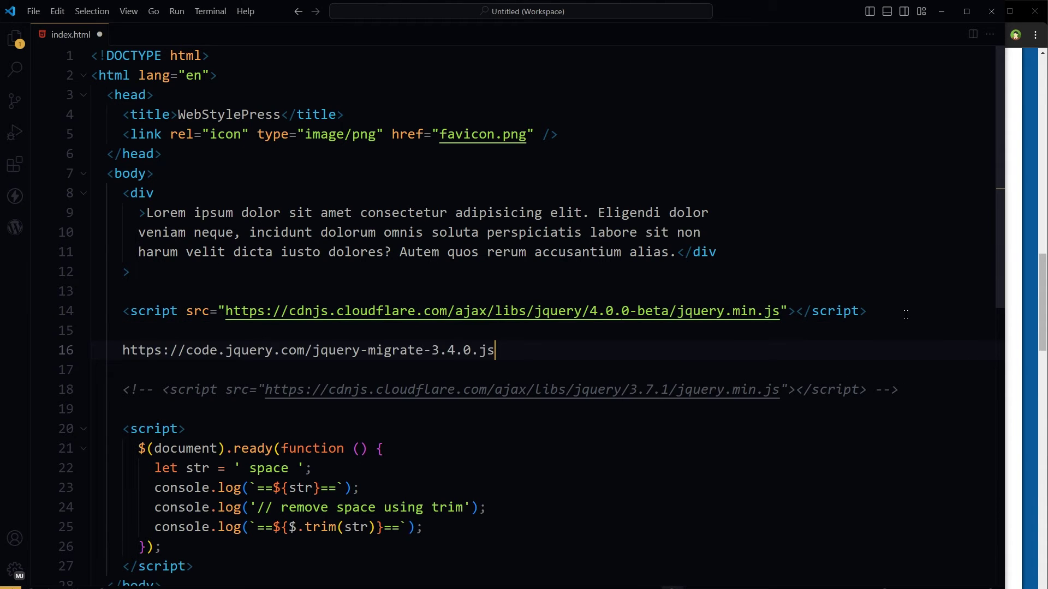
pyautogui.write('"></script>')
# Finish the jquery-migrate-3.4.0.js script line and save index.html.
pyautogui.press('Home')
pyautogui.write('<script src="')
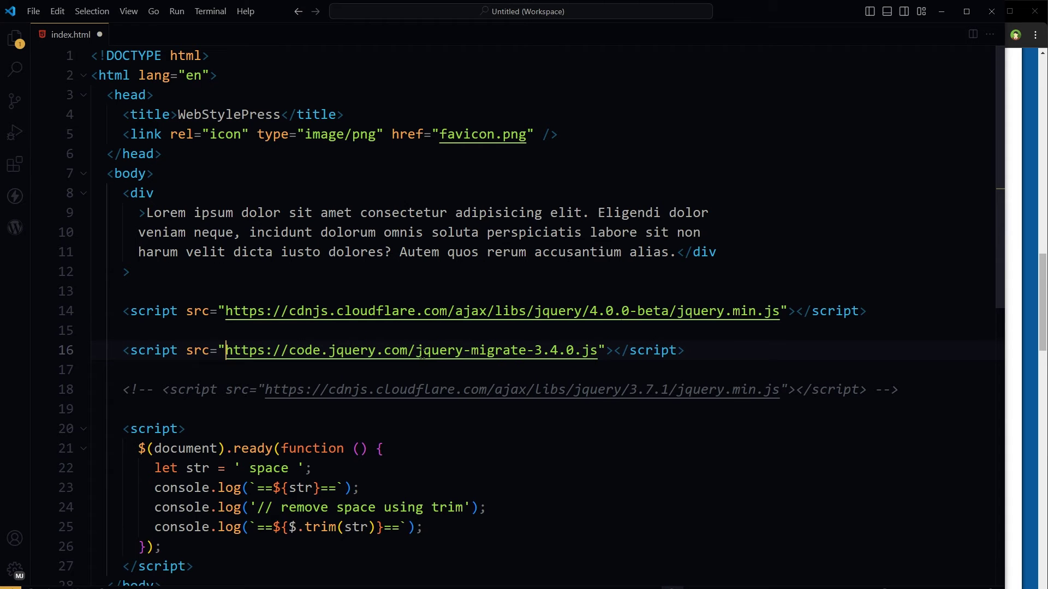
pyautogui.moveTo(424, 350); pyautogui.dragTo(573, 350)
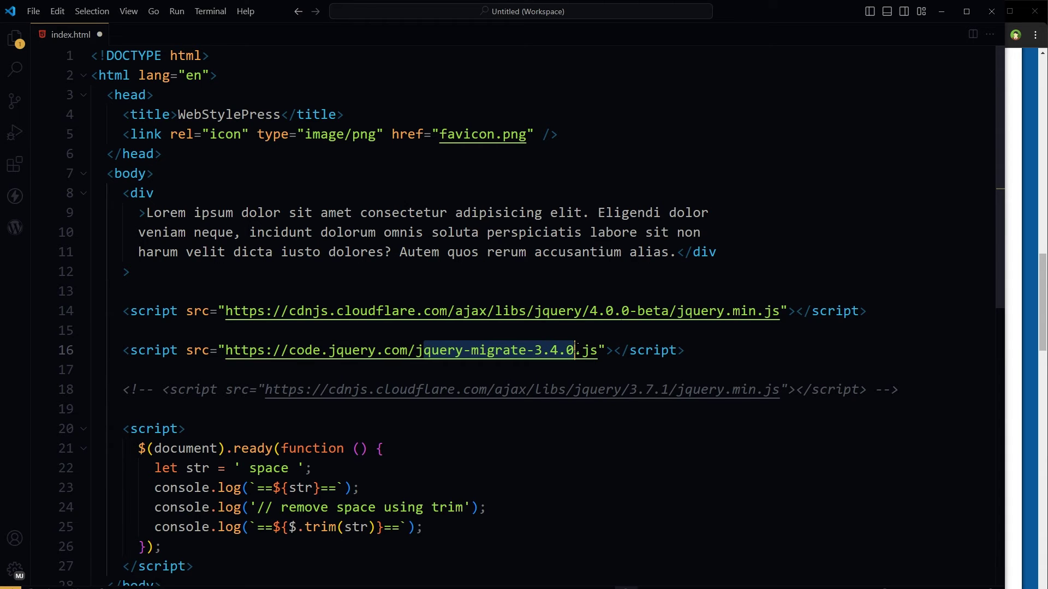
pyautogui.hotkey('ctrl', 's')
pyautogui.hotkey('alt', 'Tab')
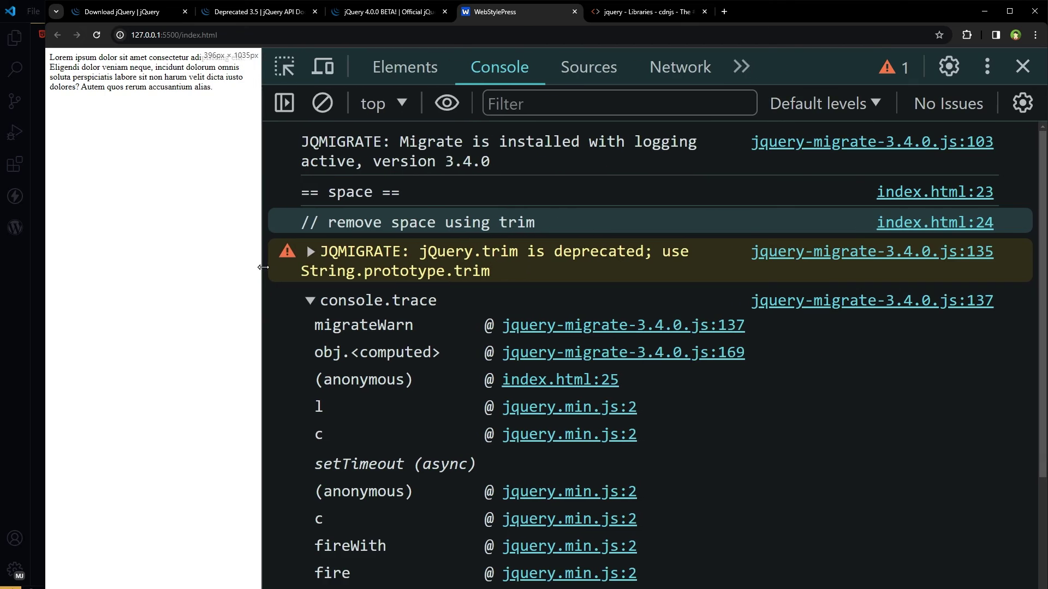
# Widen and zoom out DevTools to read the trace, selecting the ==space== message.
pyautogui.moveTo(510, 268); pyautogui.dragTo(258, 267)
pyautogui.hotkey('ctrl', '-')
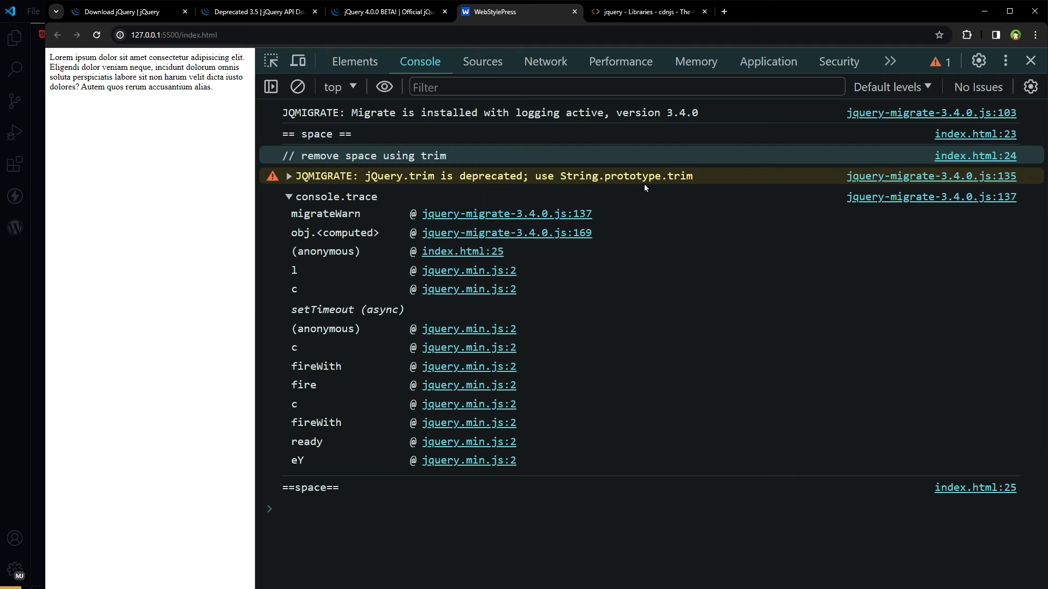
pyautogui.tripleClick(312, 494)
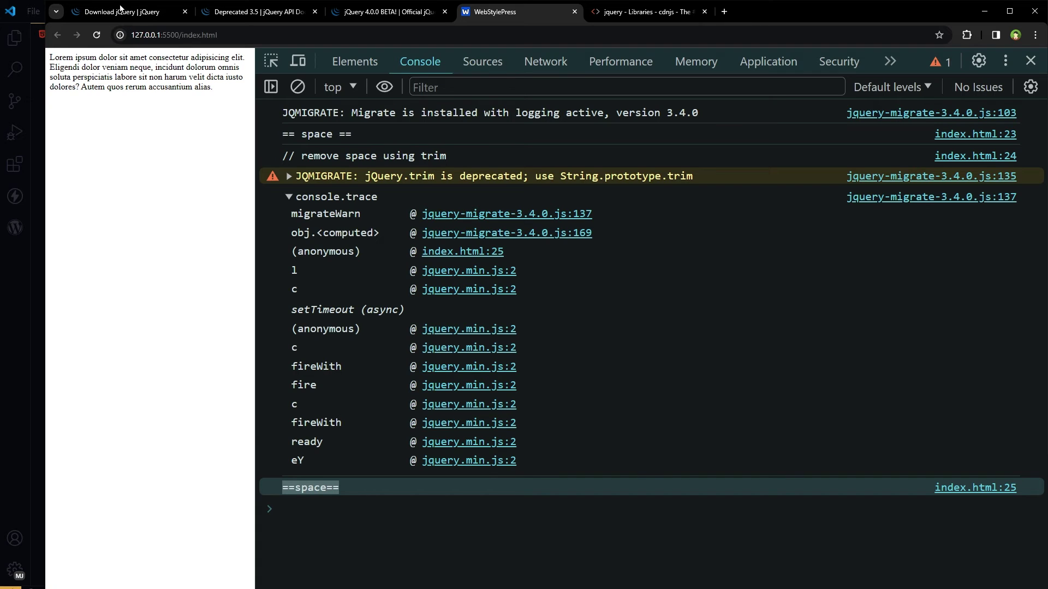
pyautogui.hotkey('ctrl', '1')
# Replace line 16's Migrate URL with the compressed jquery-migrate-3.4.0.min.js link.
pyautogui.rightClick(384, 376)
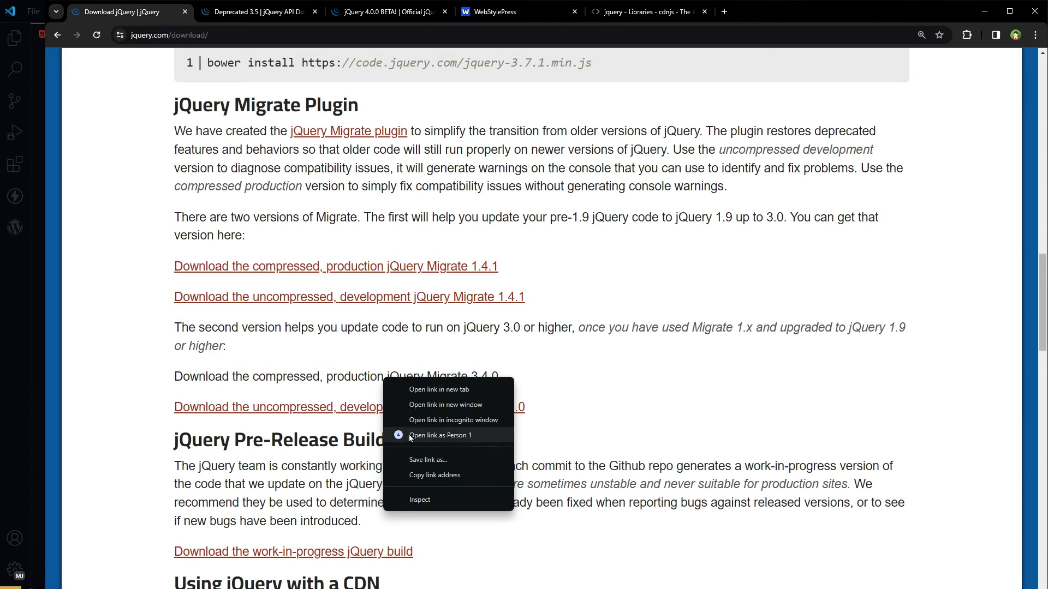
pyautogui.click(425, 477)
pyautogui.hotkey('alt', 'Tab')
pyautogui.moveTo(600, 350); pyautogui.dragTo(225, 351)
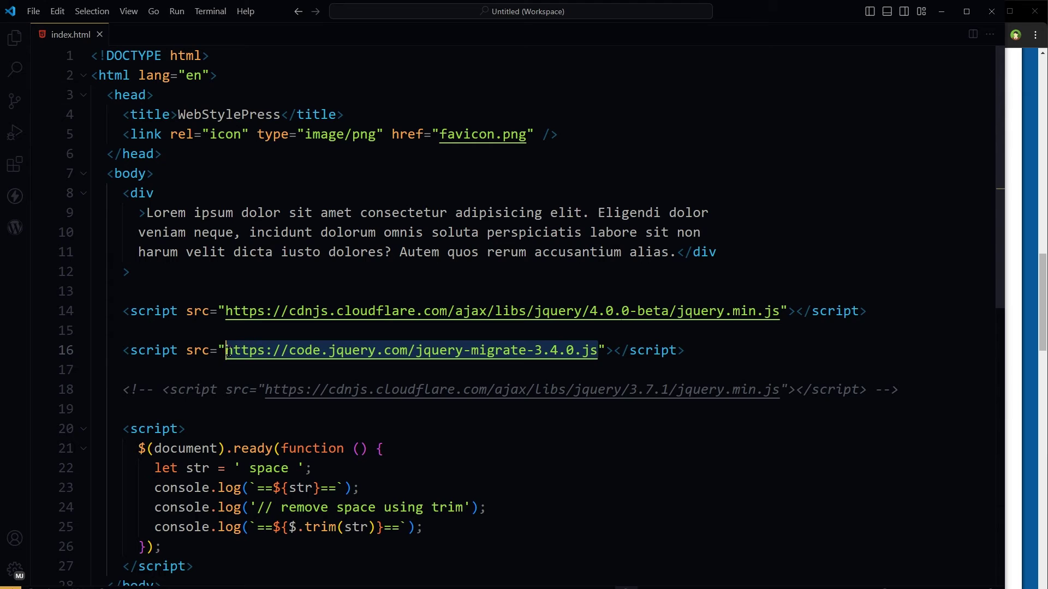
pyautogui.write('https://code.jquery.com/jquery-migrate-3.4.0.min.js')
# Verify the console shows Migrate 3.4.0 installed and ==space== logged without warnings.
pyautogui.hotkey('alt', 'Tab')
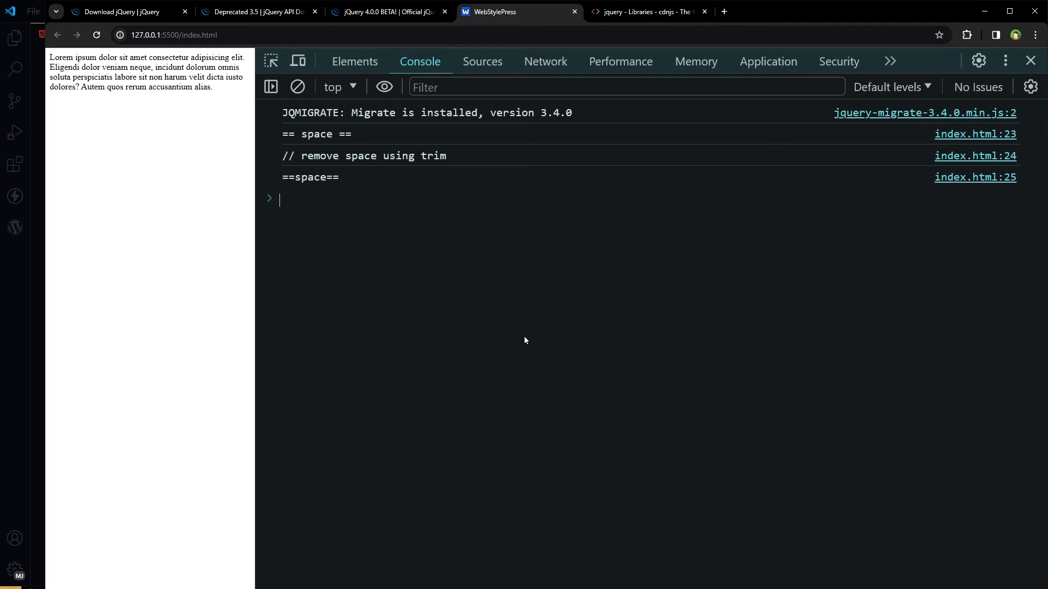
pyautogui.click(350, 179)
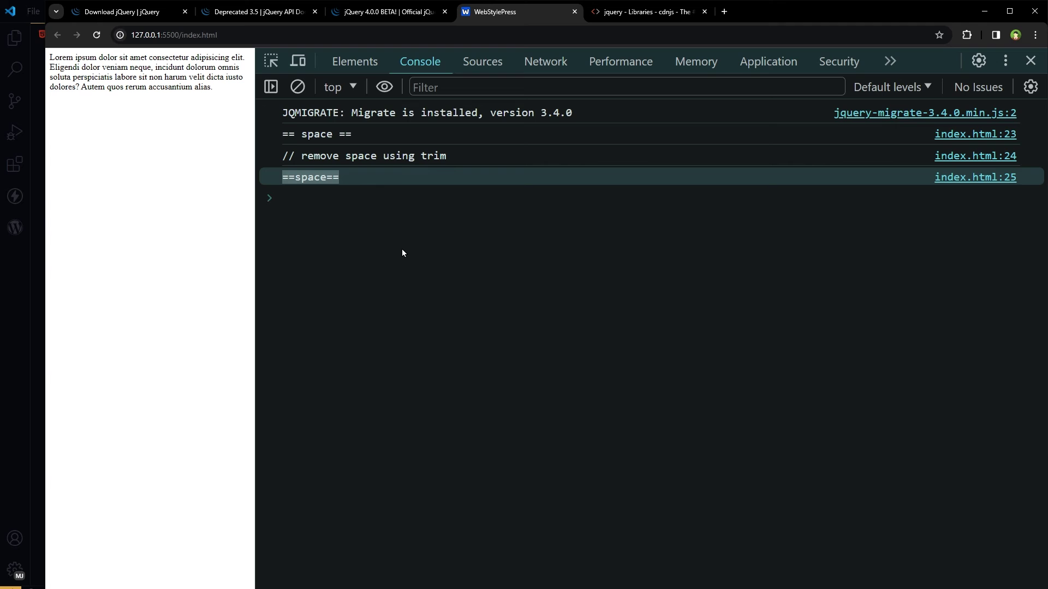
pyautogui.hotkey('ctrl', '+')
pyautogui.hotkey('ctrl', '+')
pyautogui.hotkey('ctrl', '+')
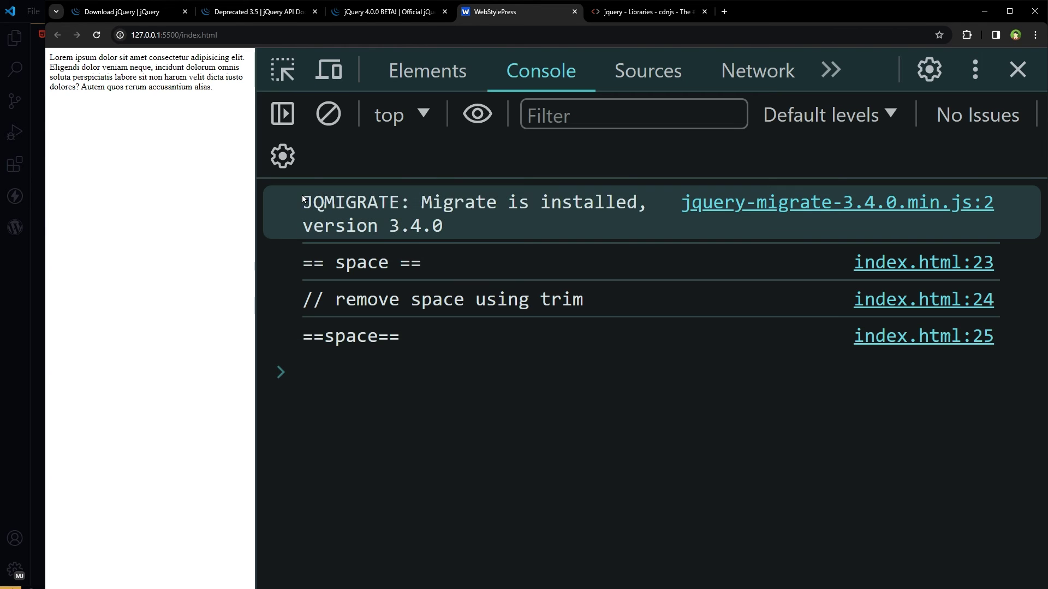
pyautogui.moveTo(302, 202)
pyautogui.mouseDown()
pyautogui.moveTo(497, 214)
pyautogui.moveTo(511, 226)
pyautogui.mouseUp()
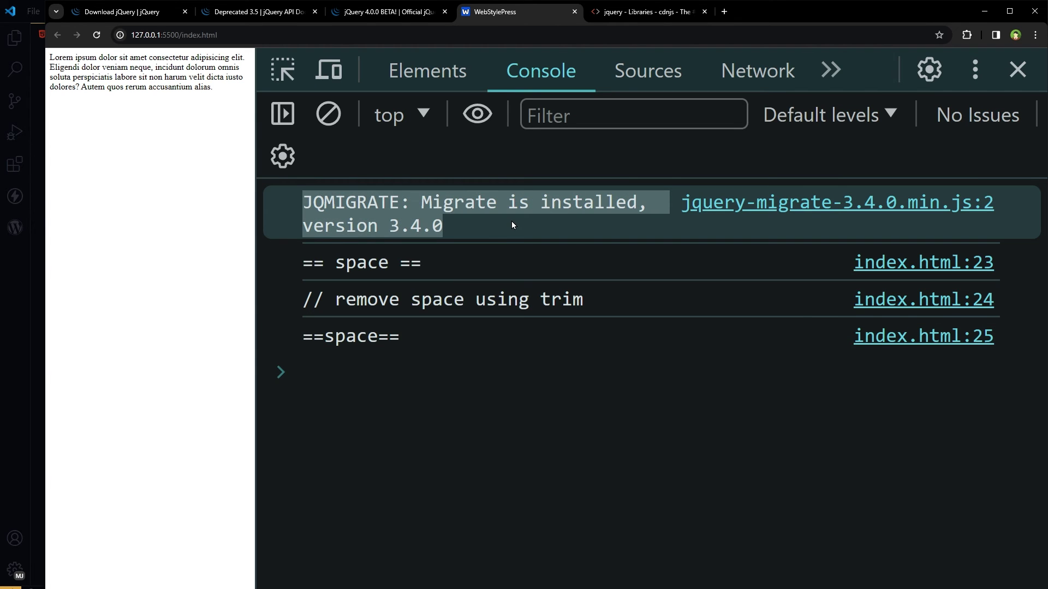
pyautogui.hotkey('alt', 'Tab')
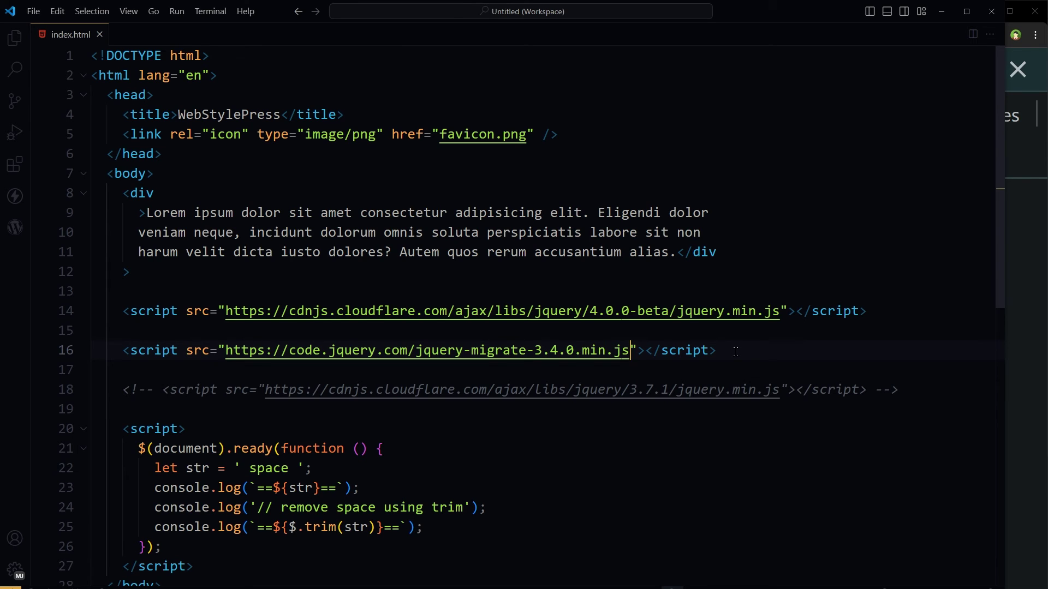
# Copy the compressed jquery-migrate-1.4.1.min.js download address from the Download jQuery page.
pyautogui.click(735, 351)
pyautogui.hotkey('shift', 'Home')
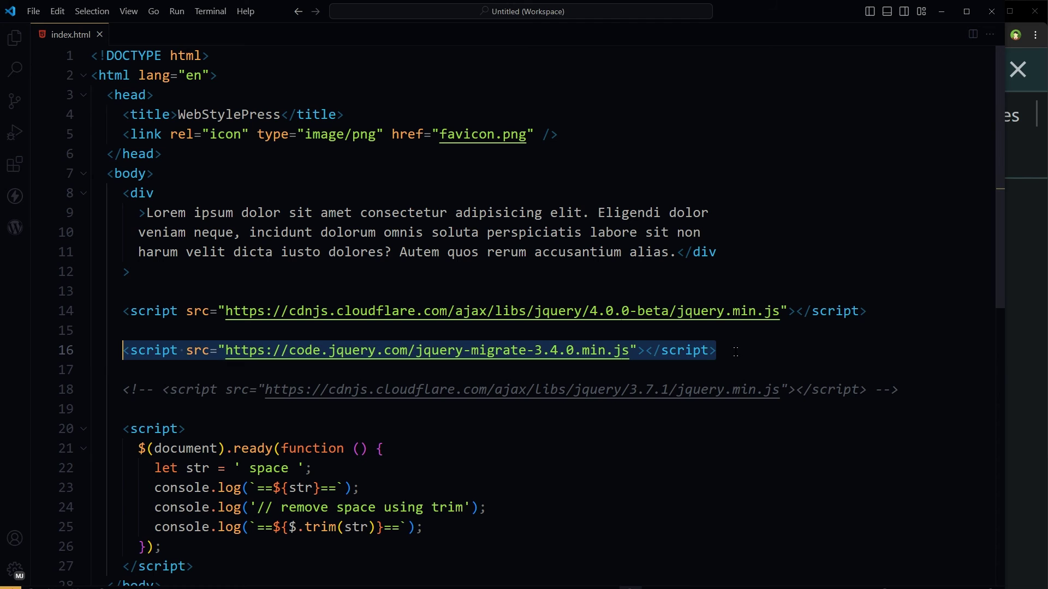
pyautogui.hotkey('alt', 'Tab')
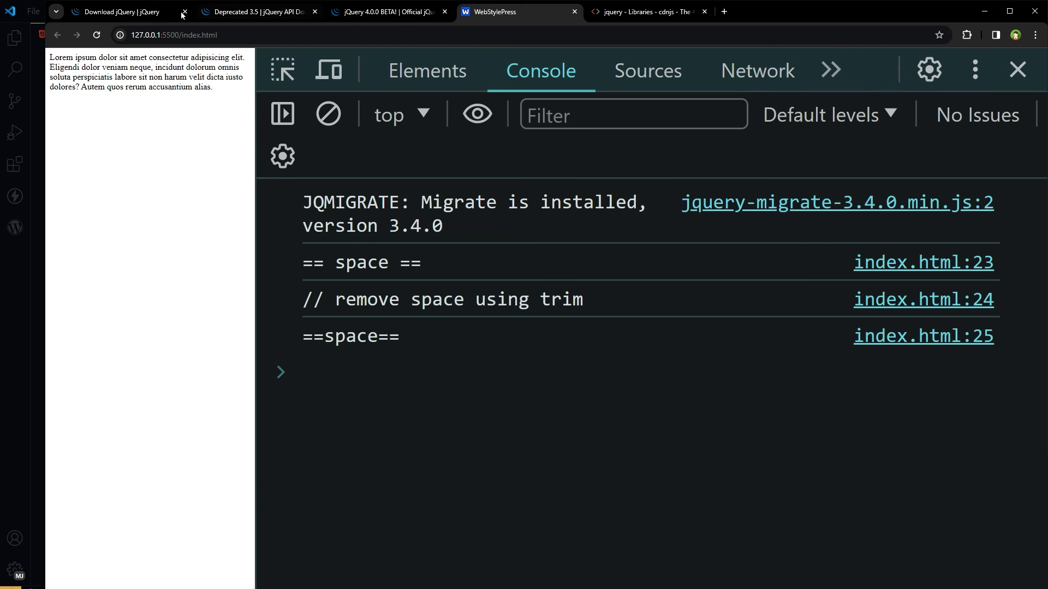
pyautogui.click(123, 11)
pyautogui.rightClick(462, 268)
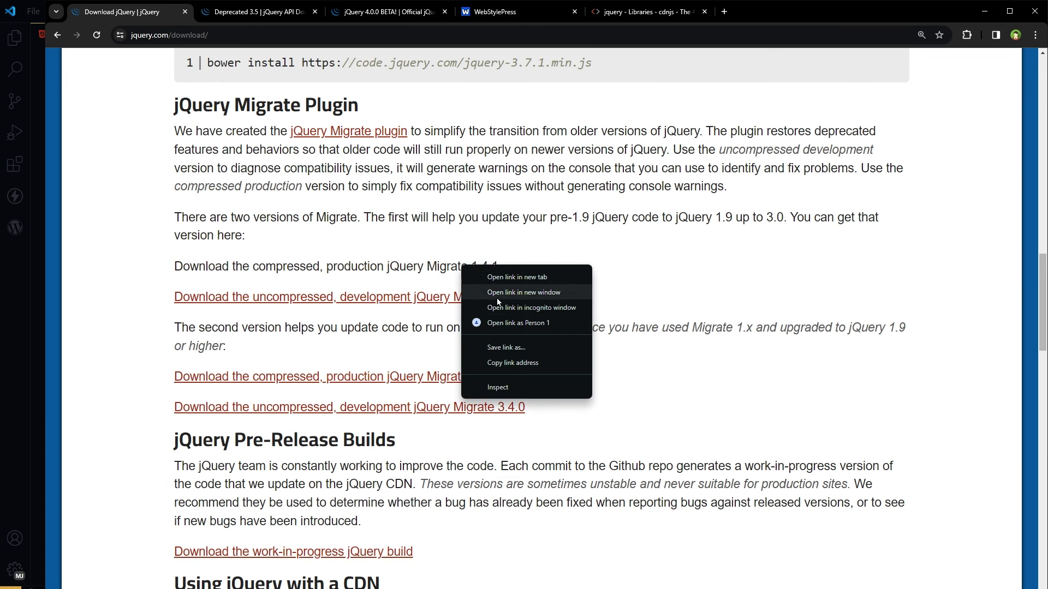
pyautogui.click(550, 362)
pyautogui.hotkey('alt', 'Tab')
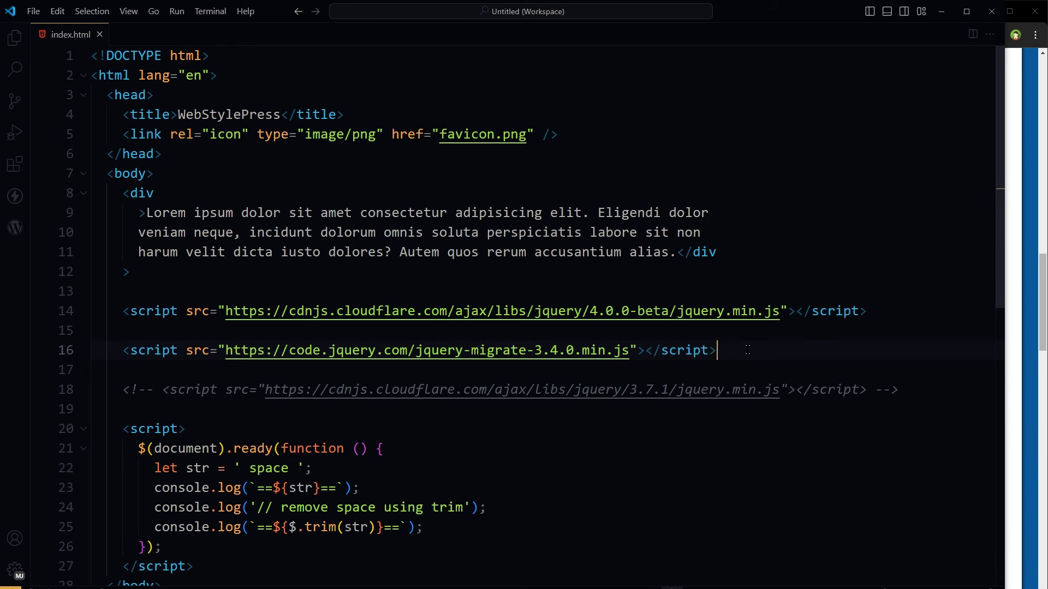
# Paste the Migrate 1.4.1 URL on new line 18, save, and check Chrome's console.
pyautogui.hotkey('shift', 'Home')
pyautogui.press('End')
pyautogui.press('Return')
pyautogui.press('Return')
pyautogui.hotkey('ctrl', 'v')
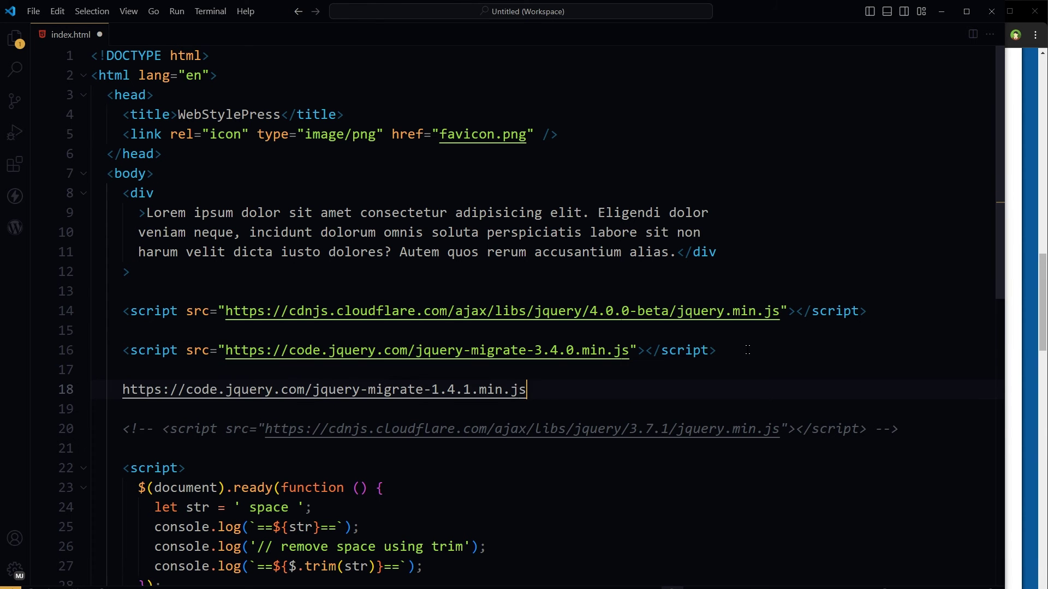
pyautogui.write('"></script>')
pyautogui.press('Home')
pyautogui.write('<script src="')
pyautogui.hotkey('ctrl', 's')
pyautogui.hotkey('alt', 'Tab')
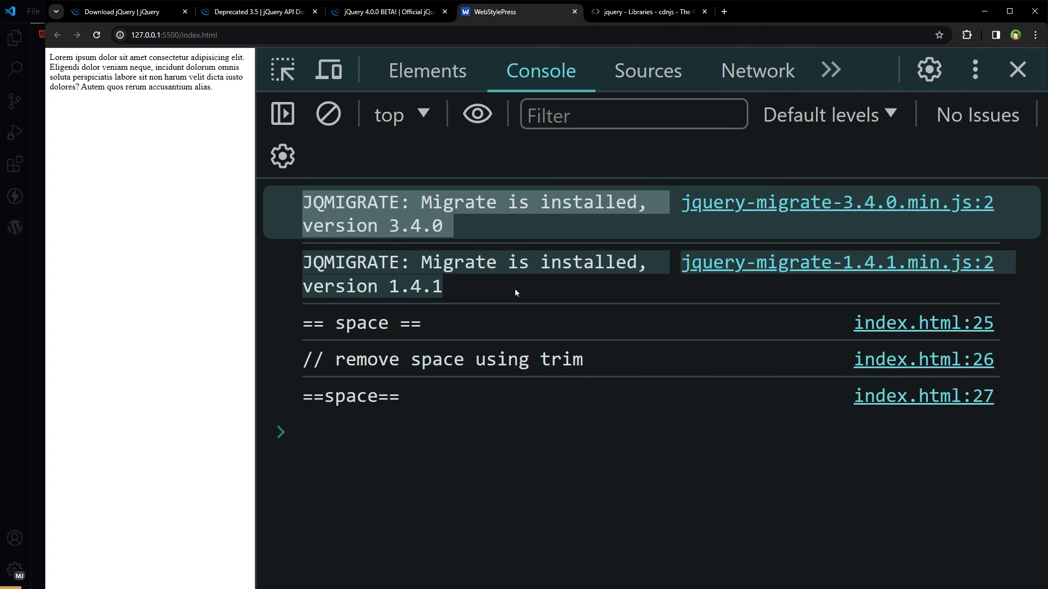
# Delete the jquery-migrate-1.4.1 script line and leftover blank lines, then save index.html.
pyautogui.hotkey('alt', 'Tab')
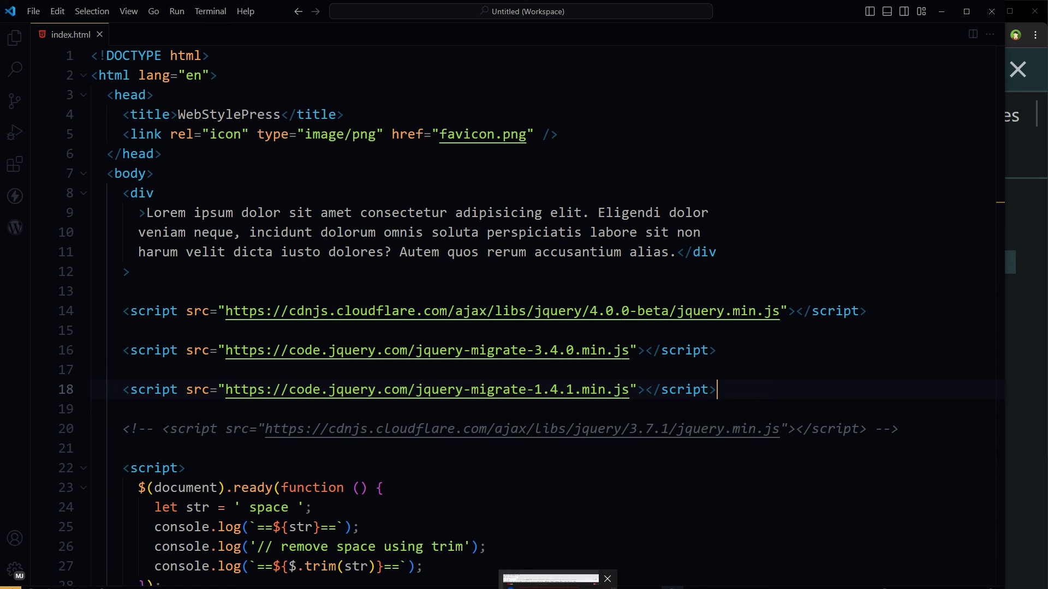
pyautogui.hotkey('shift', 'Home')
pyautogui.press('BackSpace')
pyautogui.press('BackSpace')
pyautogui.press('BackSpace')
pyautogui.hotkey('shift', 'Up')
pyautogui.hotkey('shift', 'Up')
pyautogui.hotkey('shift', 'Home')
pyautogui.hotkey('ctrl', 's')
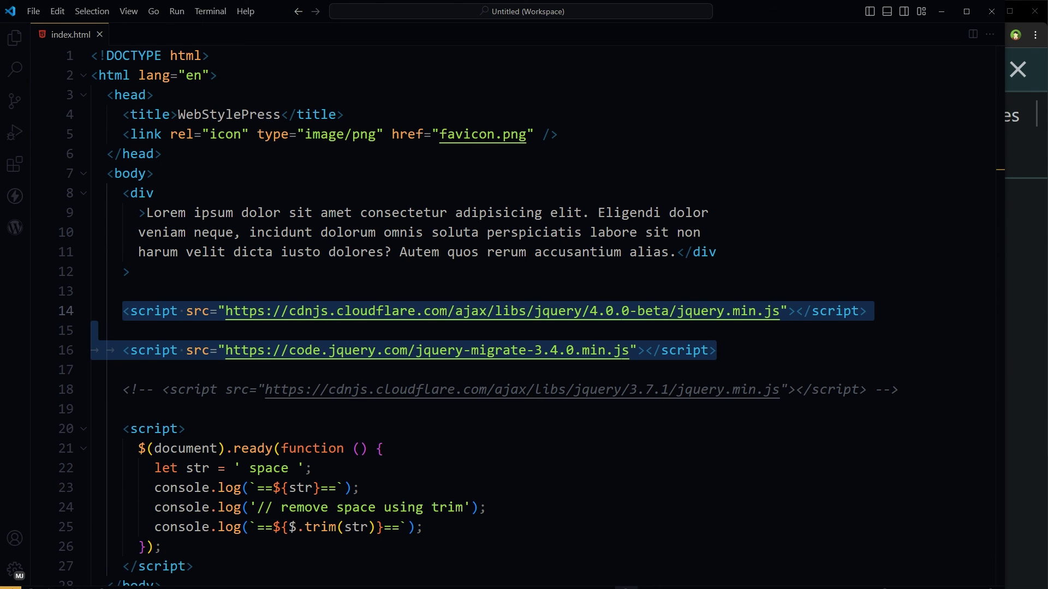
pyautogui.hotkey('shift', 'Down')
pyautogui.hotkey('shift', 'Down')
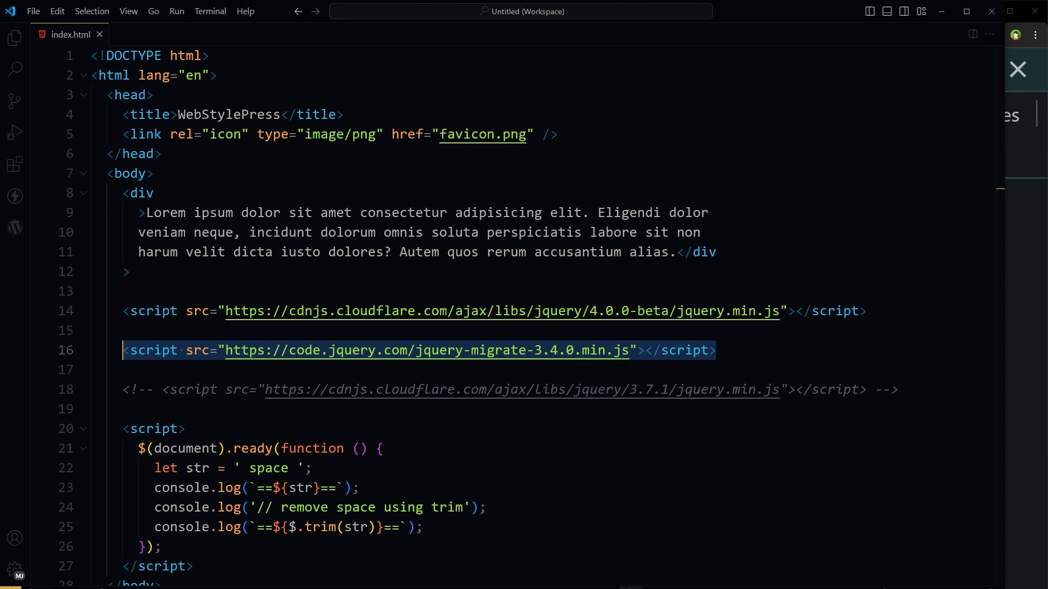